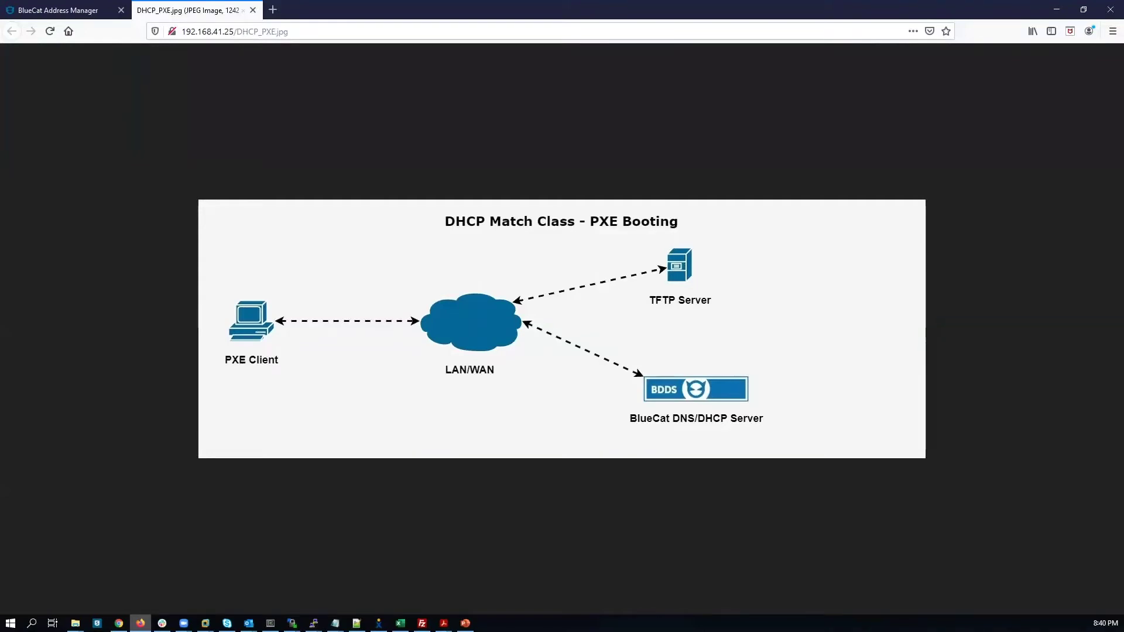
- Start a new DHCP match class in the GSS configuration's DHCP settings, with PXE_Clients as both class name and description
click(75, 14)
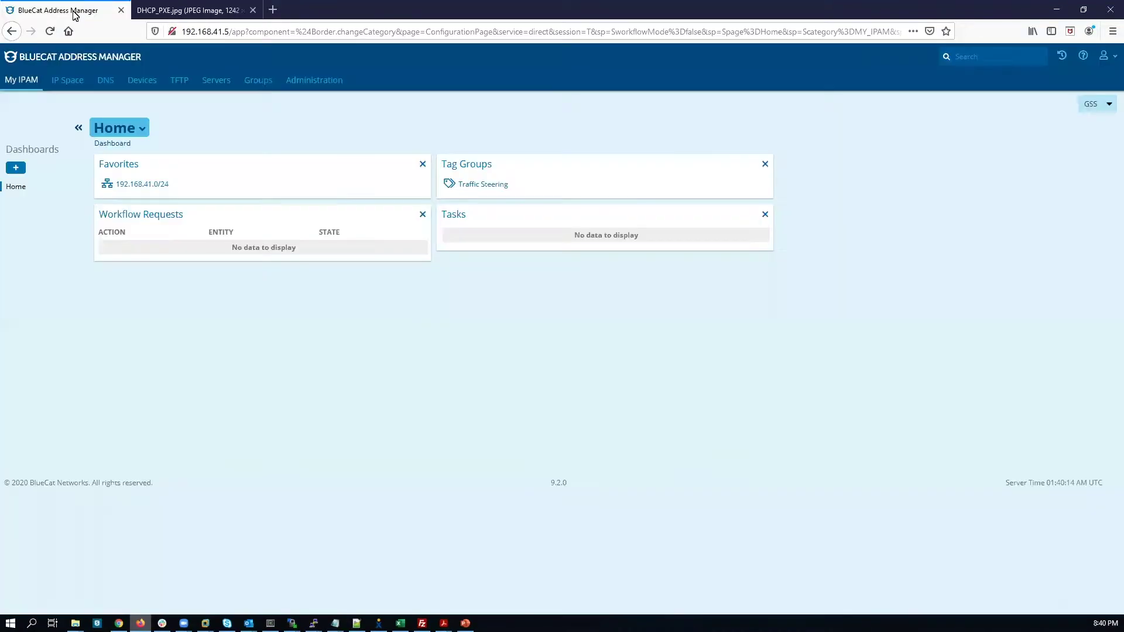
click(70, 81)
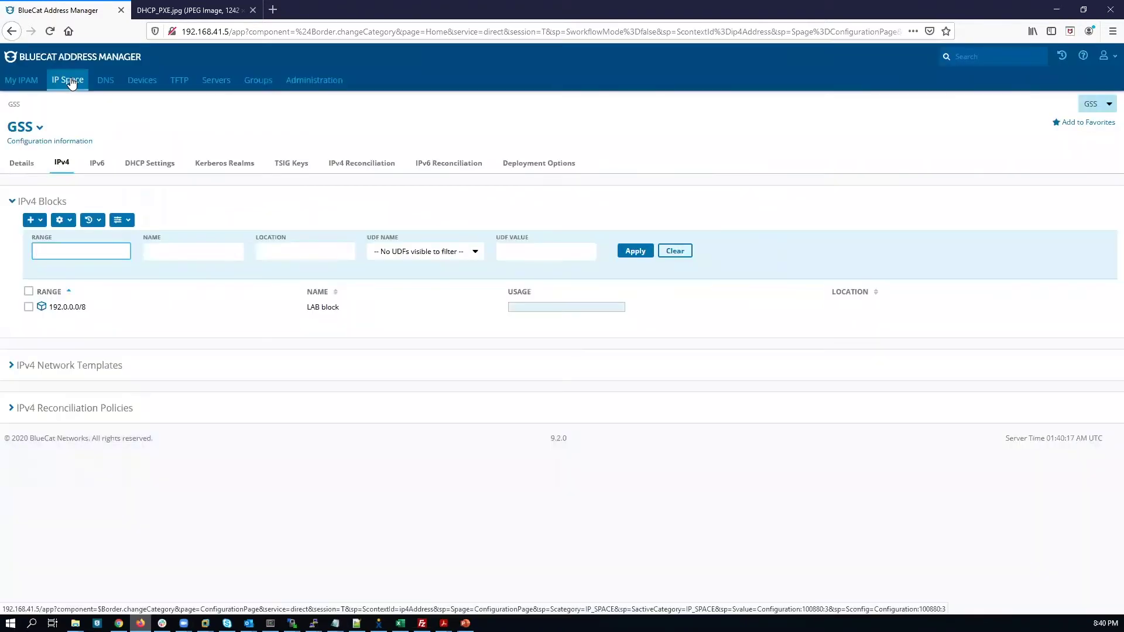
click(146, 166)
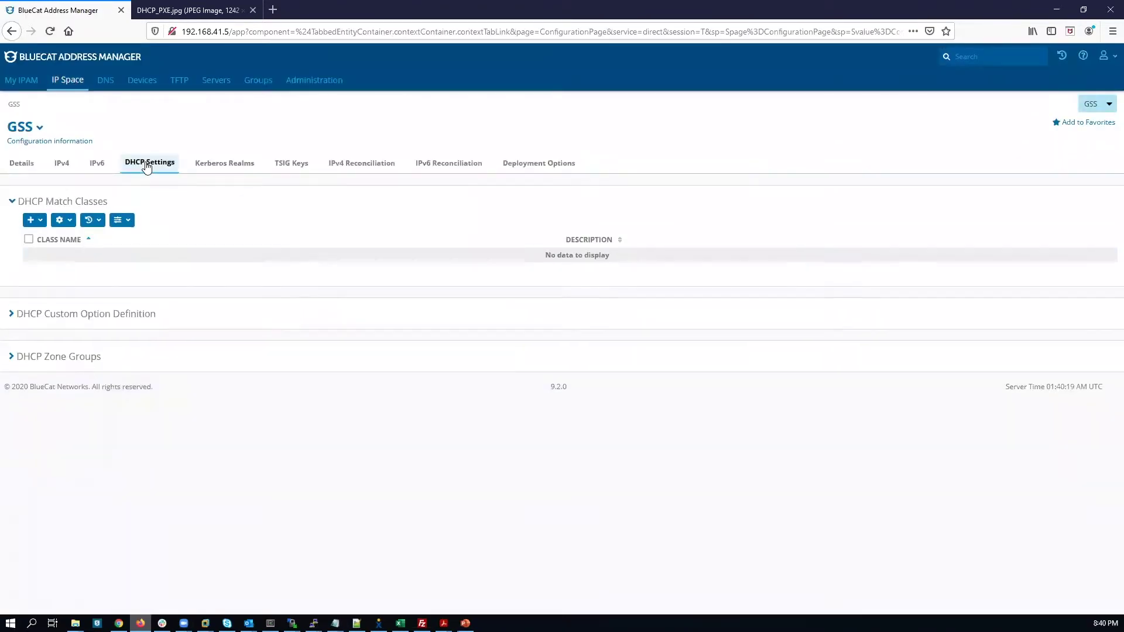
click(31, 222)
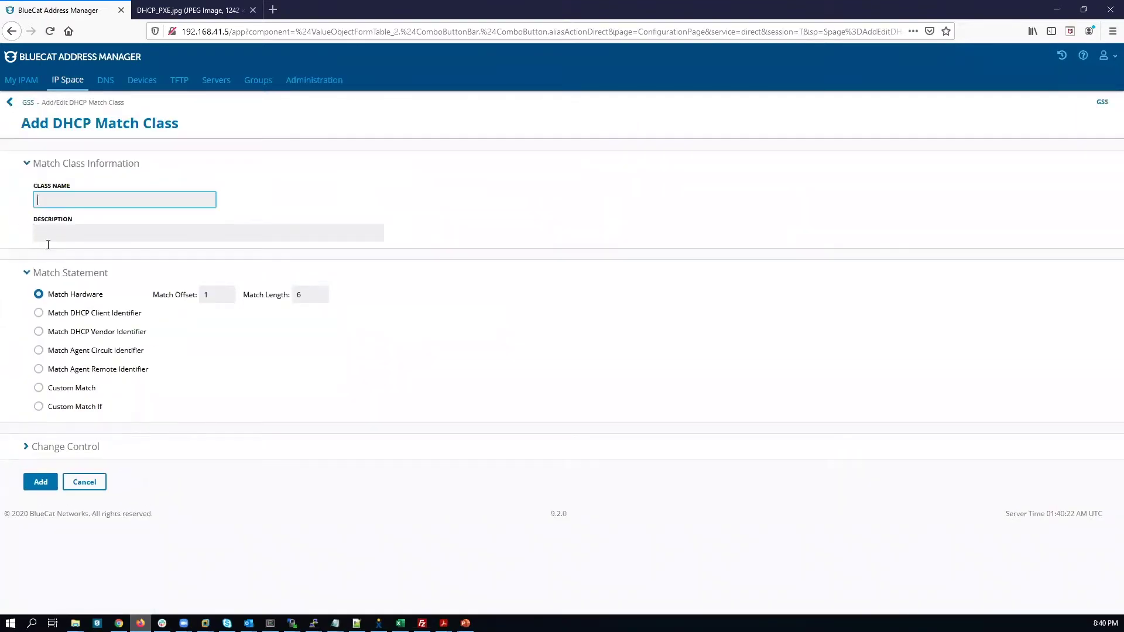
text(P)
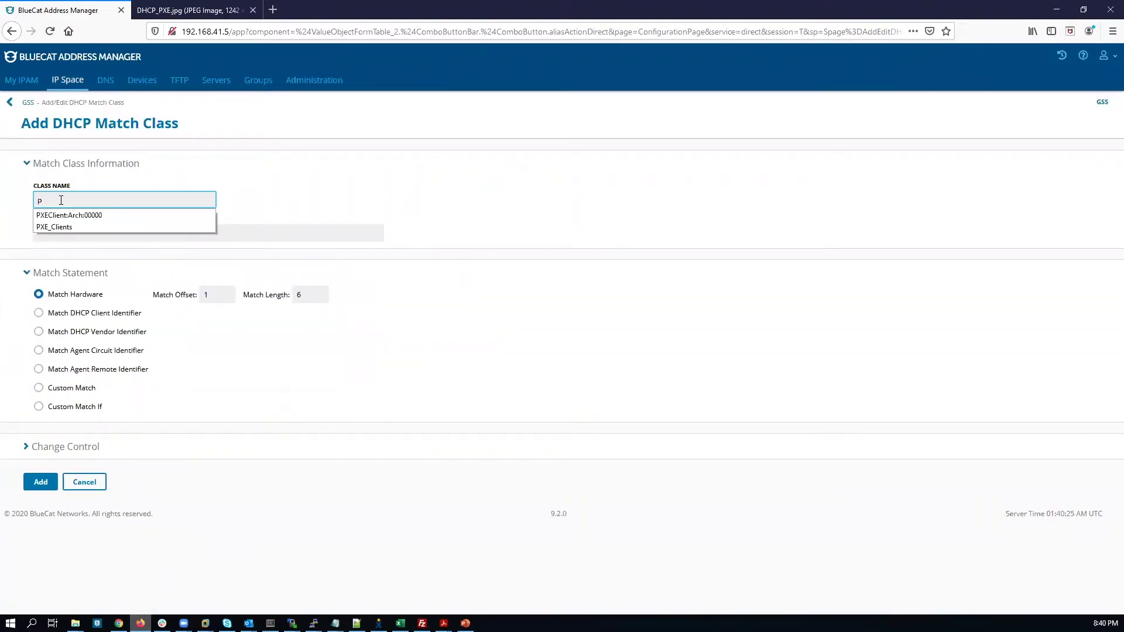
click(55, 224)
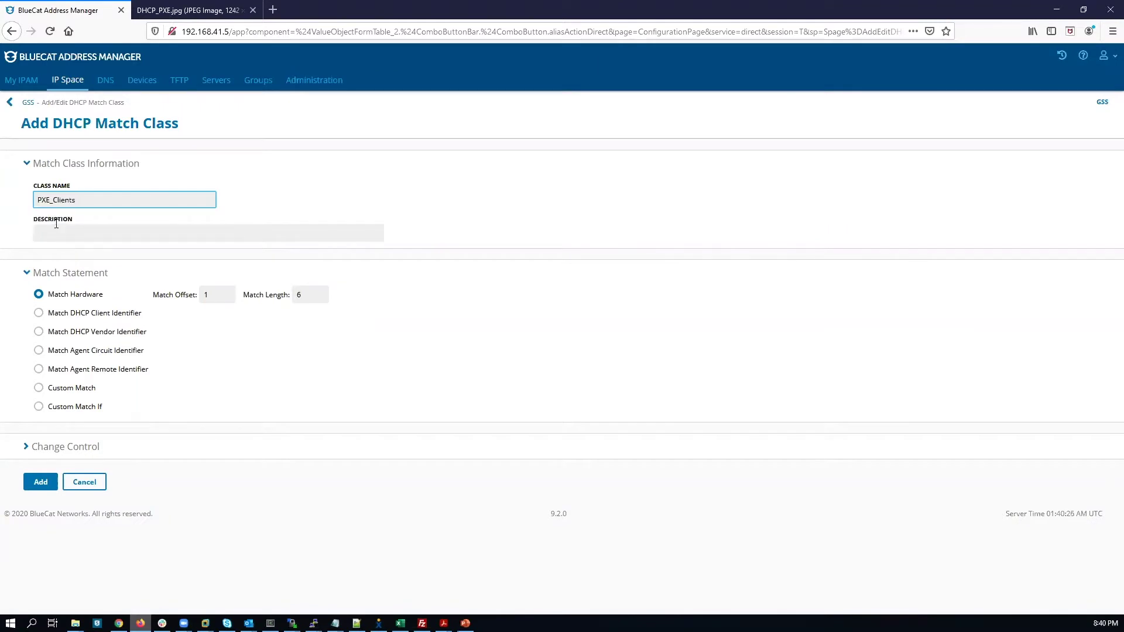
click(49, 234)
text(P)
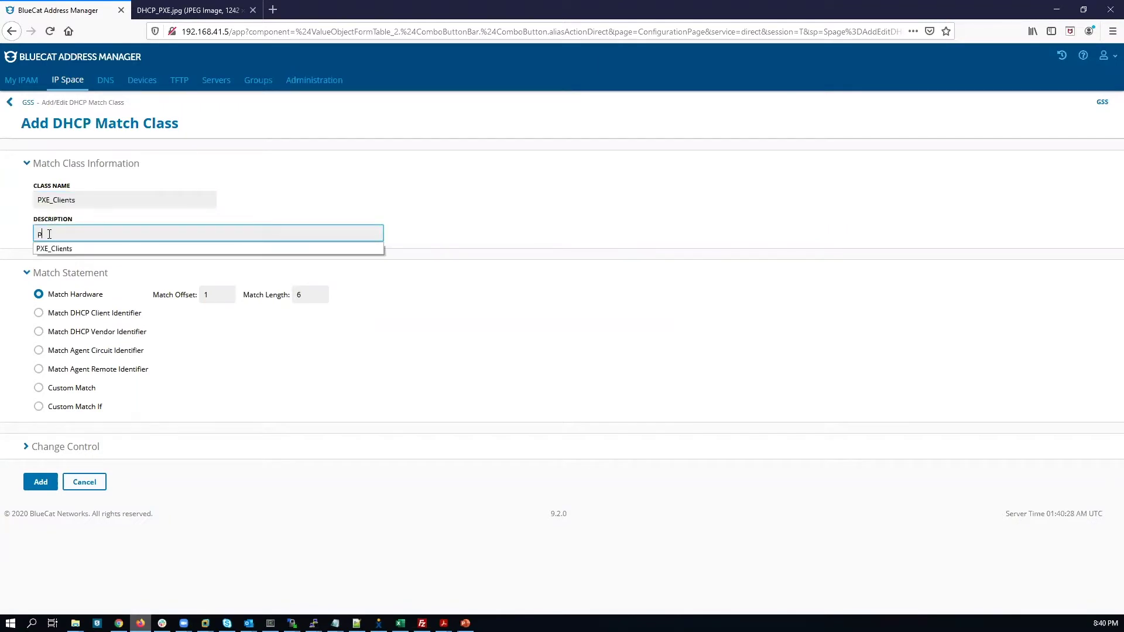
click(48, 251)
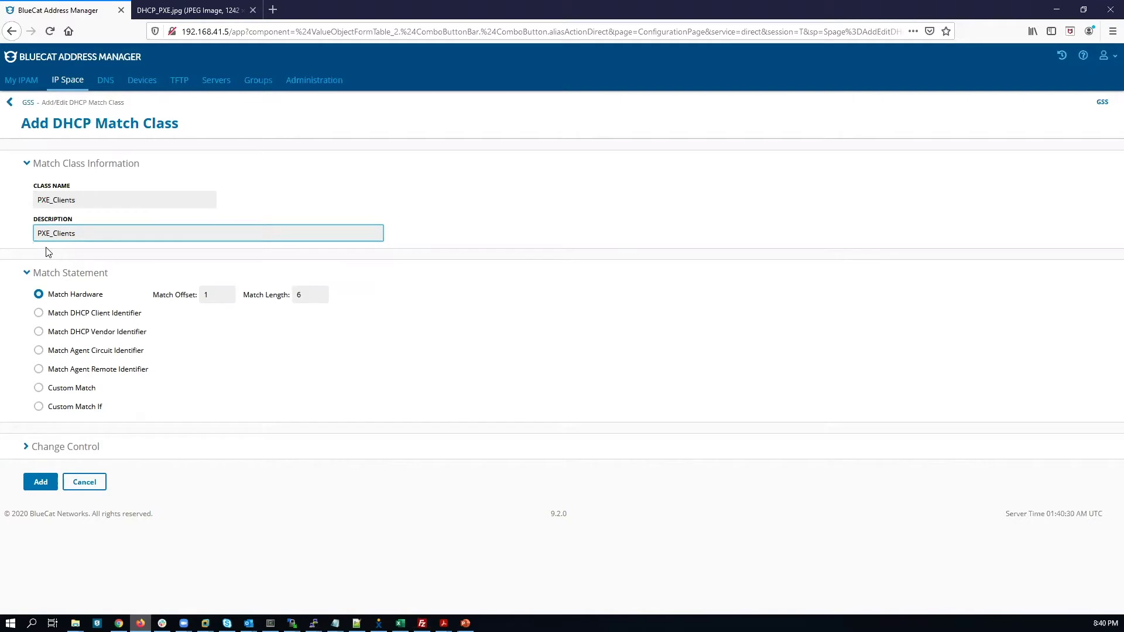
- Set the class to match the DHCP Vendor Identifier with a match length of 20, and add it
click(38, 332)
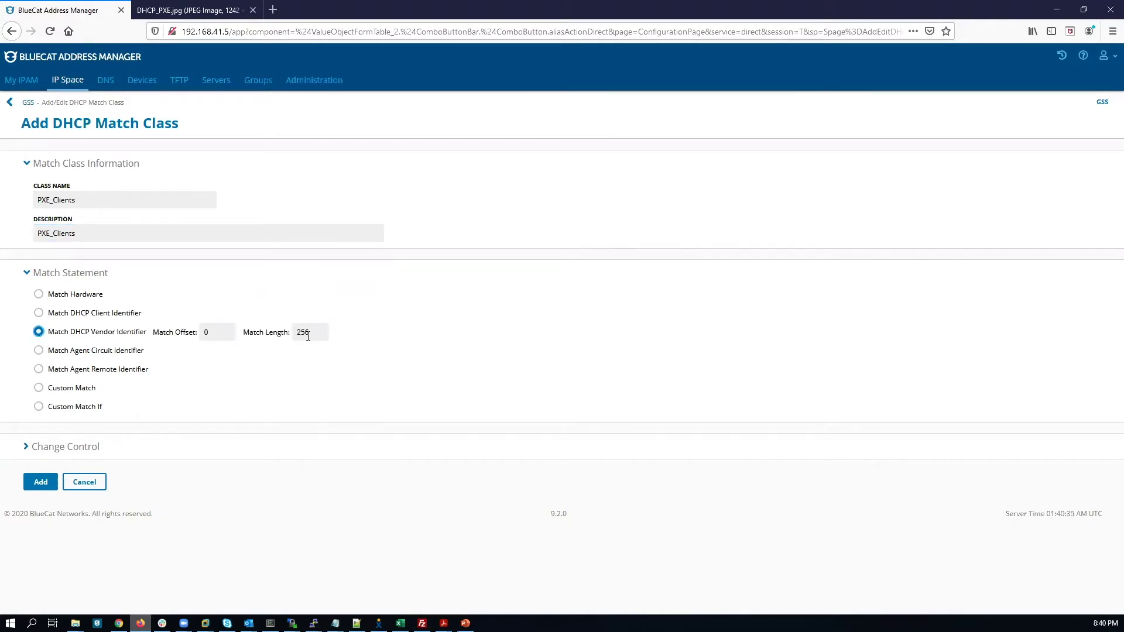
drag(309, 333, 281, 331)
text(20)
click(262, 369)
click(42, 482)
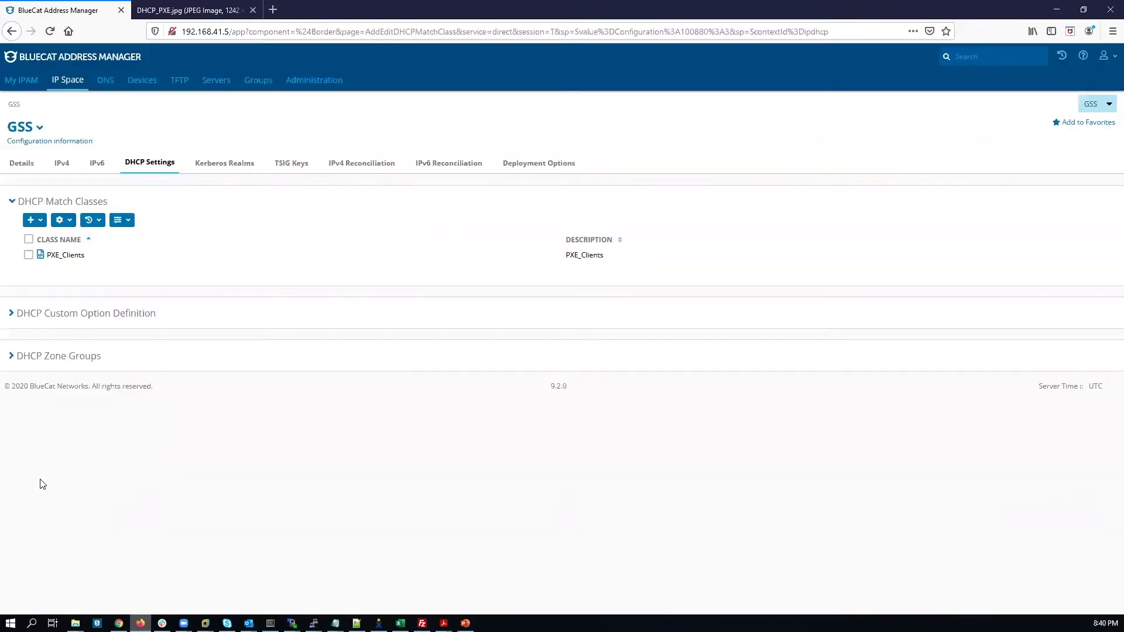
- Add the match value PXEClient:Arch:00000 with description PXE_Clients to the PXE_Clients match class
click(66, 255)
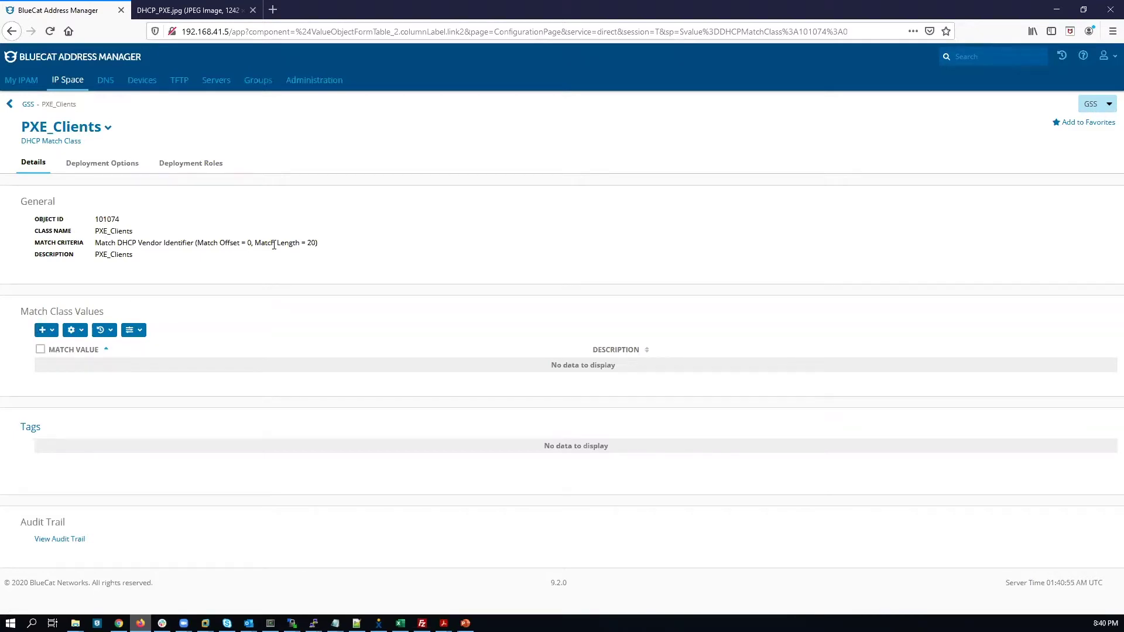
drag(278, 244, 314, 243)
click(39, 331)
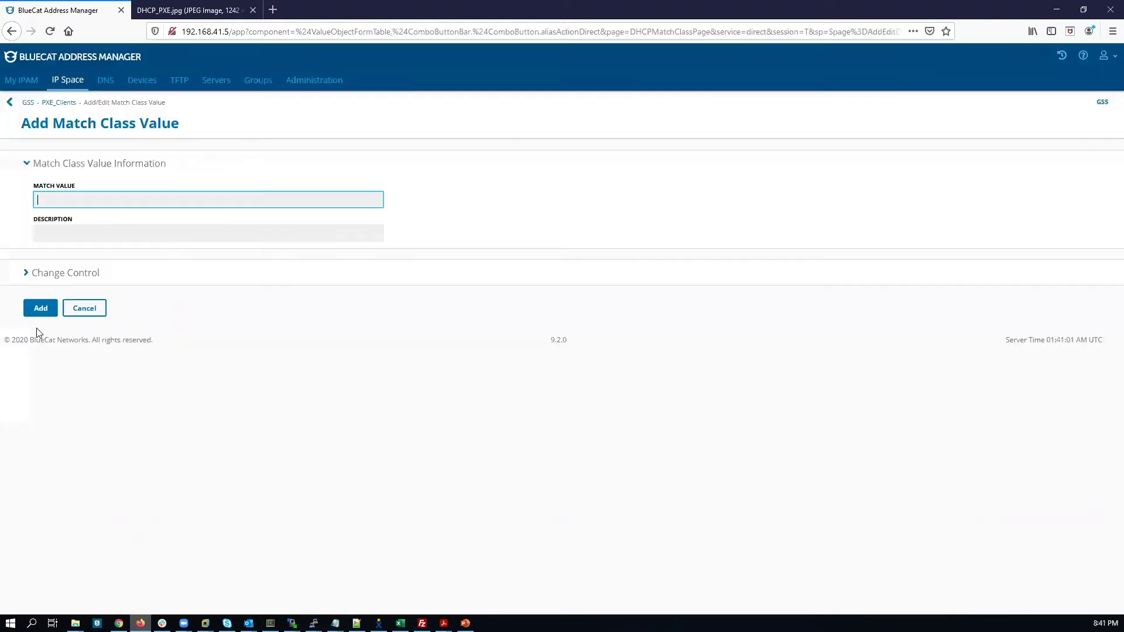
click(86, 199)
click(81, 199)
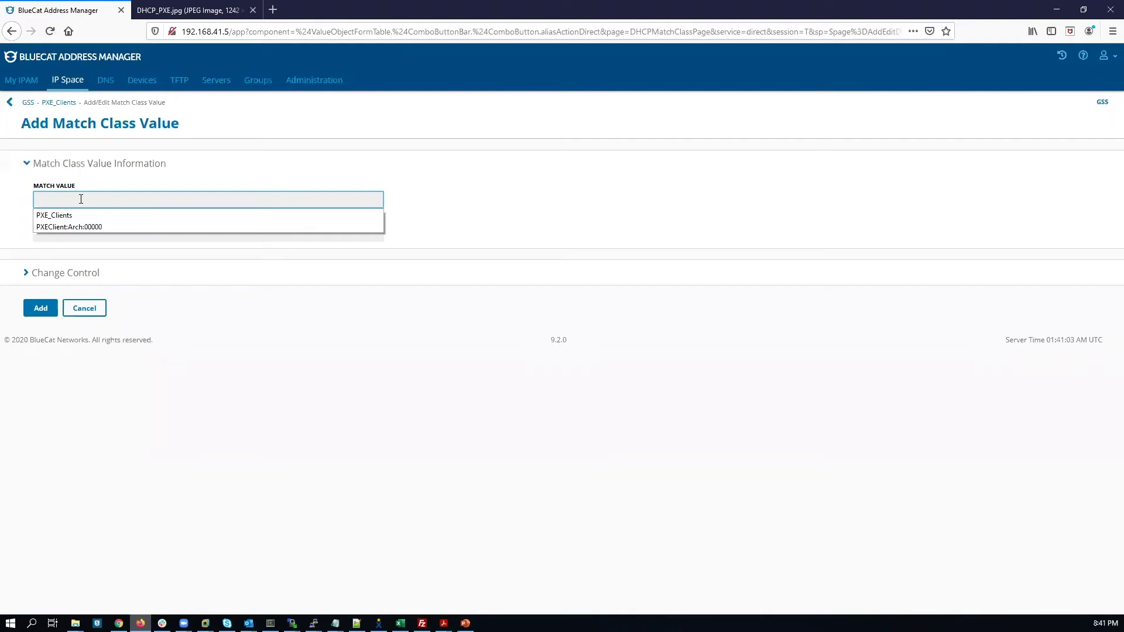
text(P)
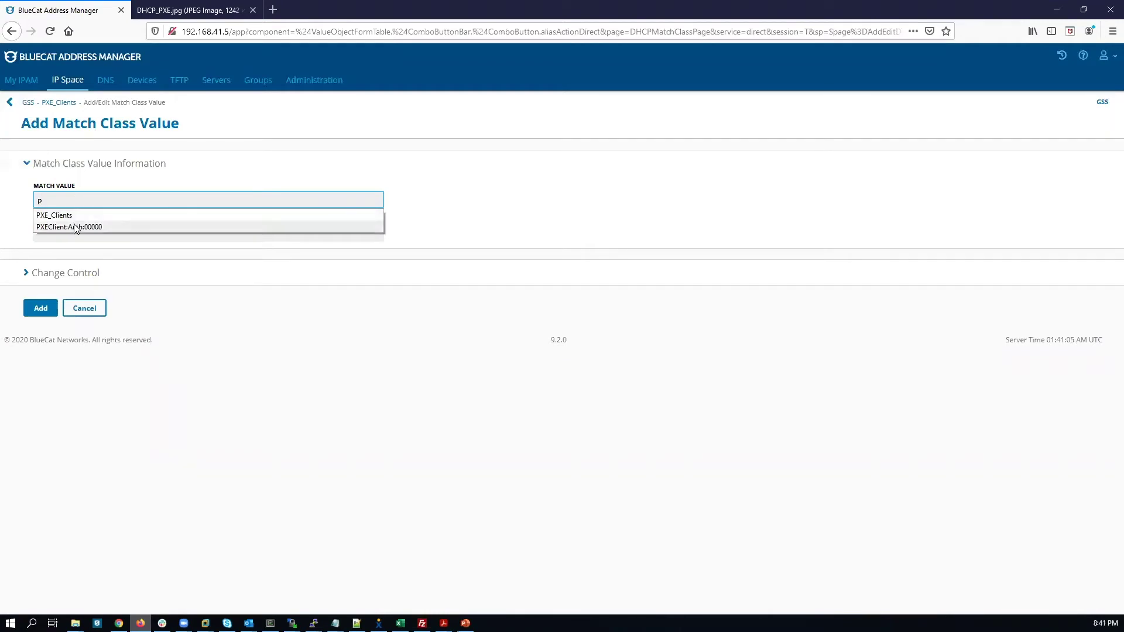
click(75, 227)
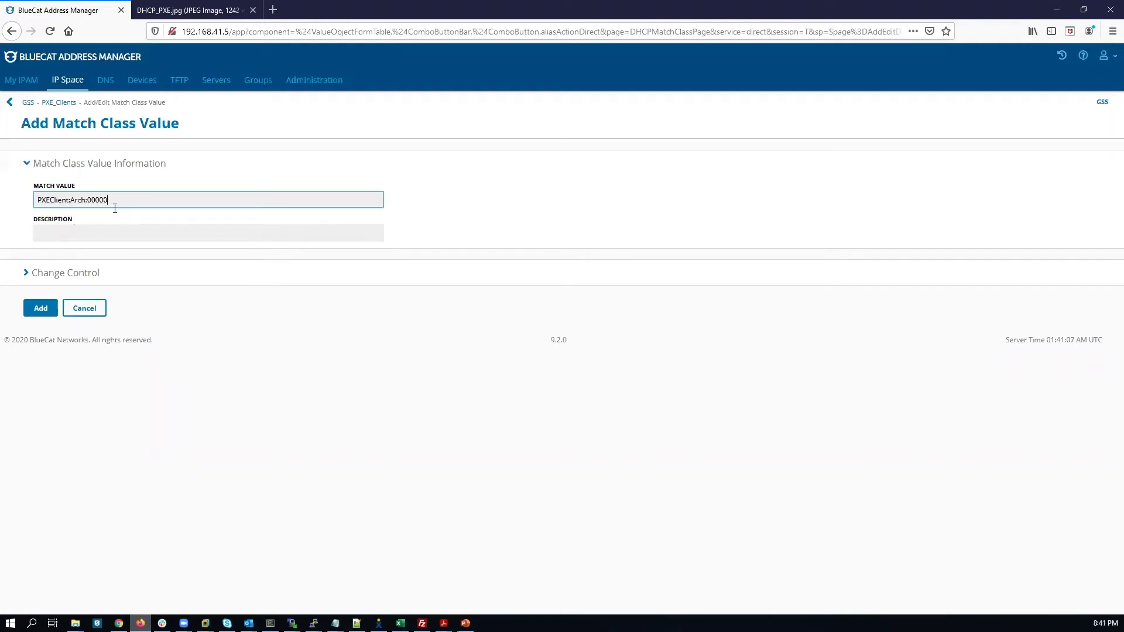
click(75, 232)
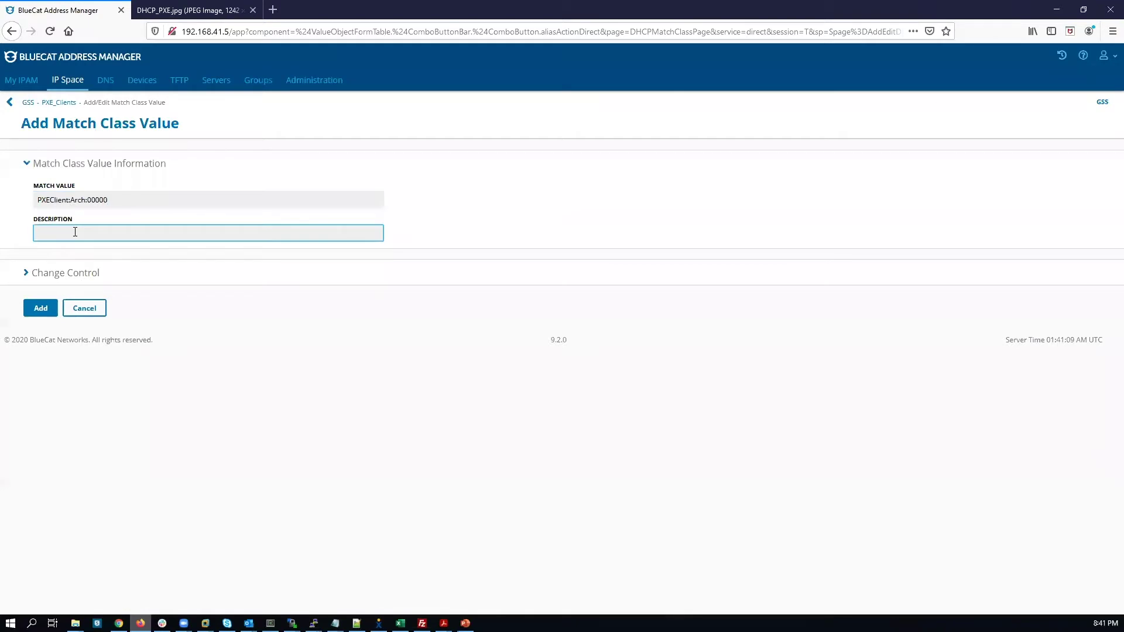
text(P)
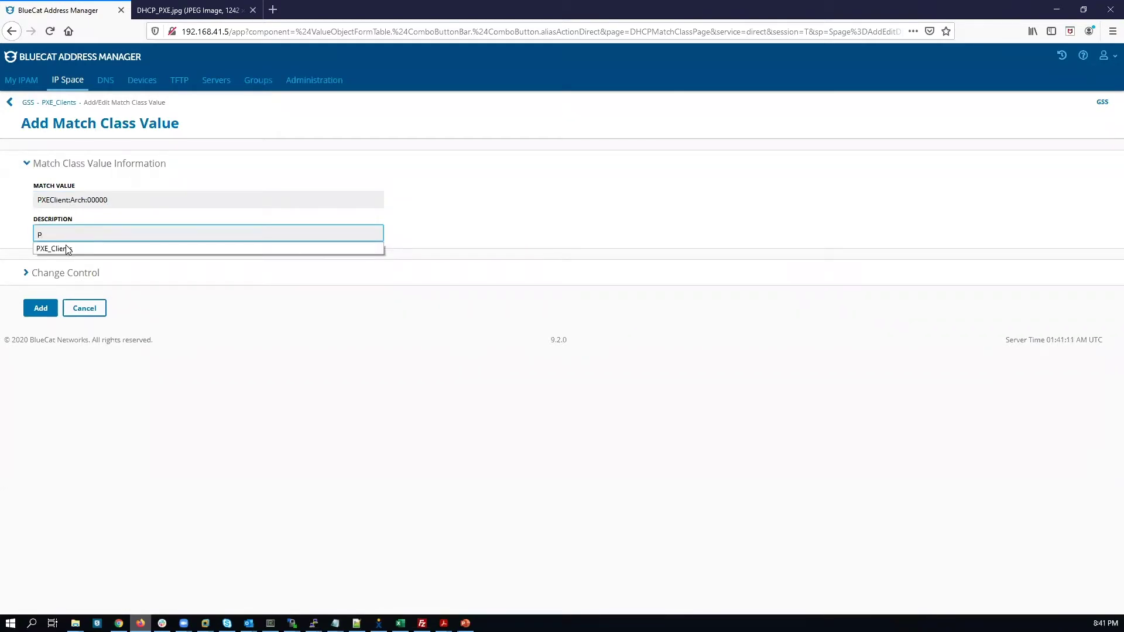
click(61, 245)
click(33, 310)
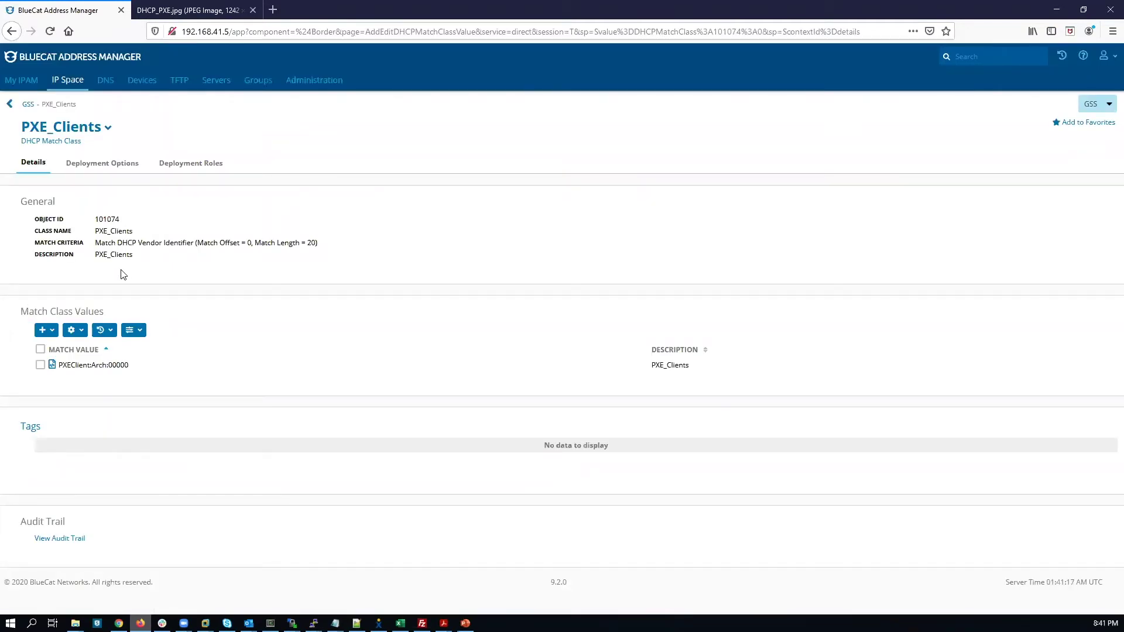
- Add a Next Server DHCP service option to the PXE_Clients class, using the suggested address that starts with 19
click(113, 165)
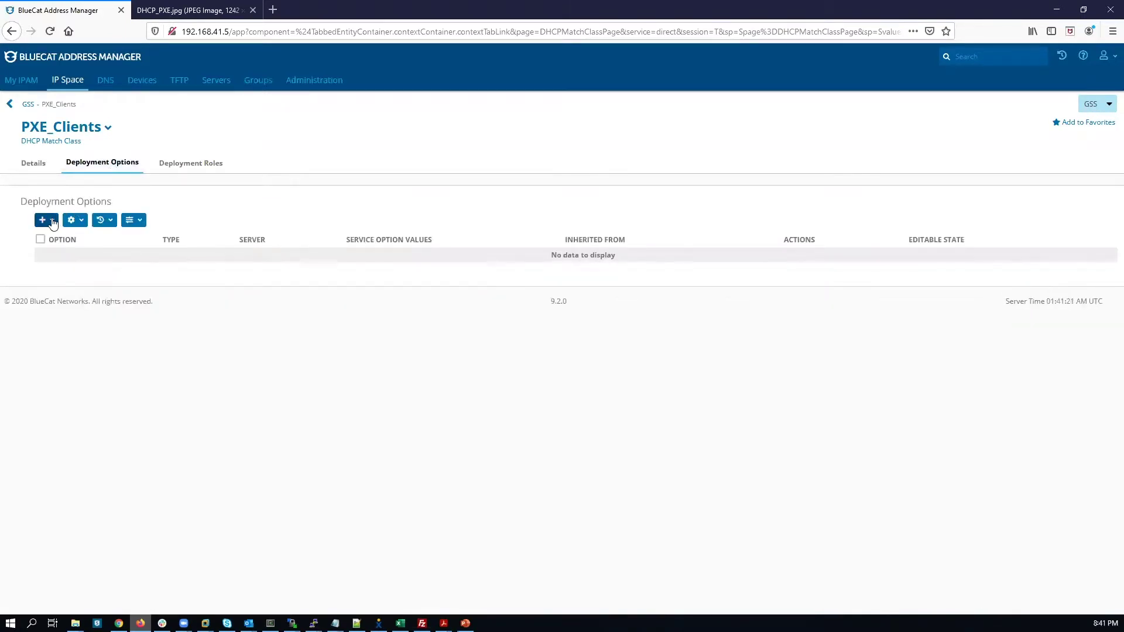
click(44, 222)
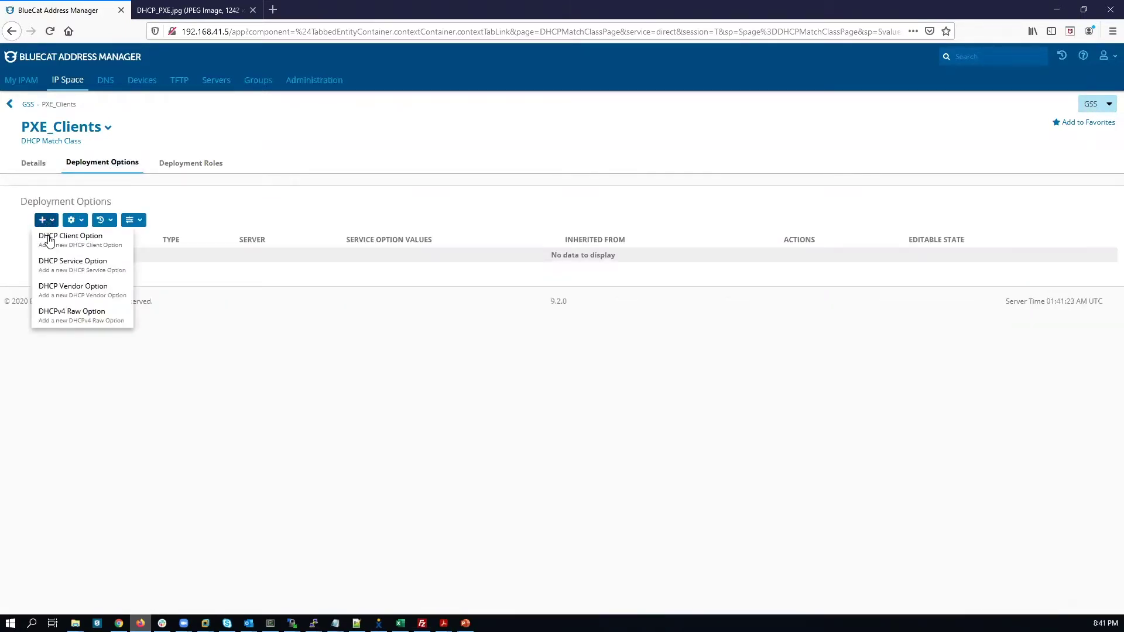
click(52, 266)
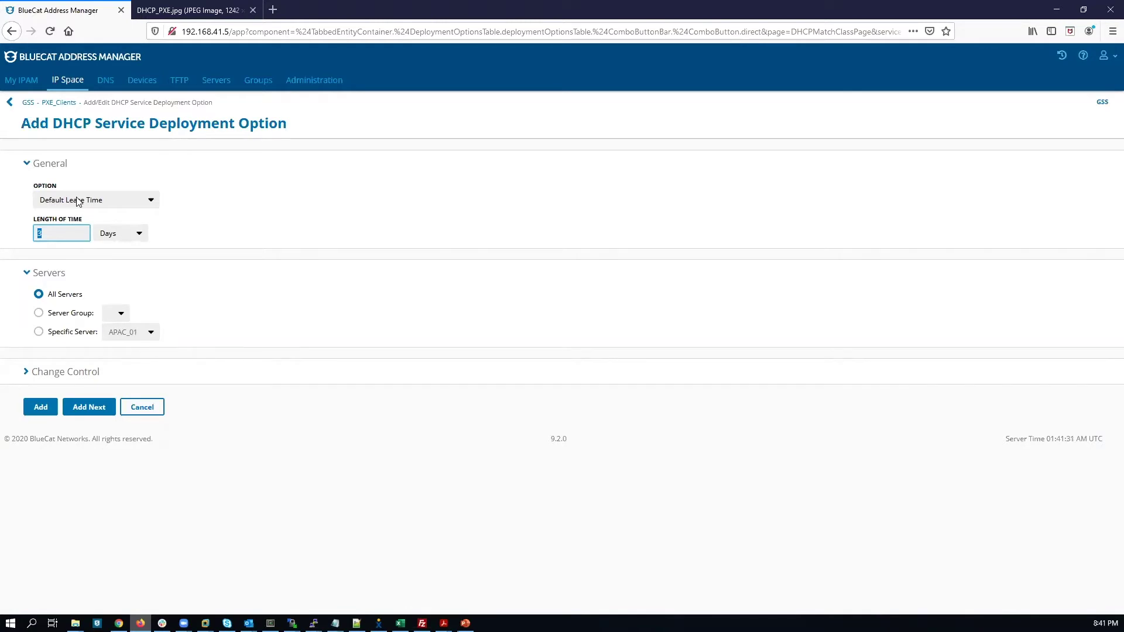
click(78, 201)
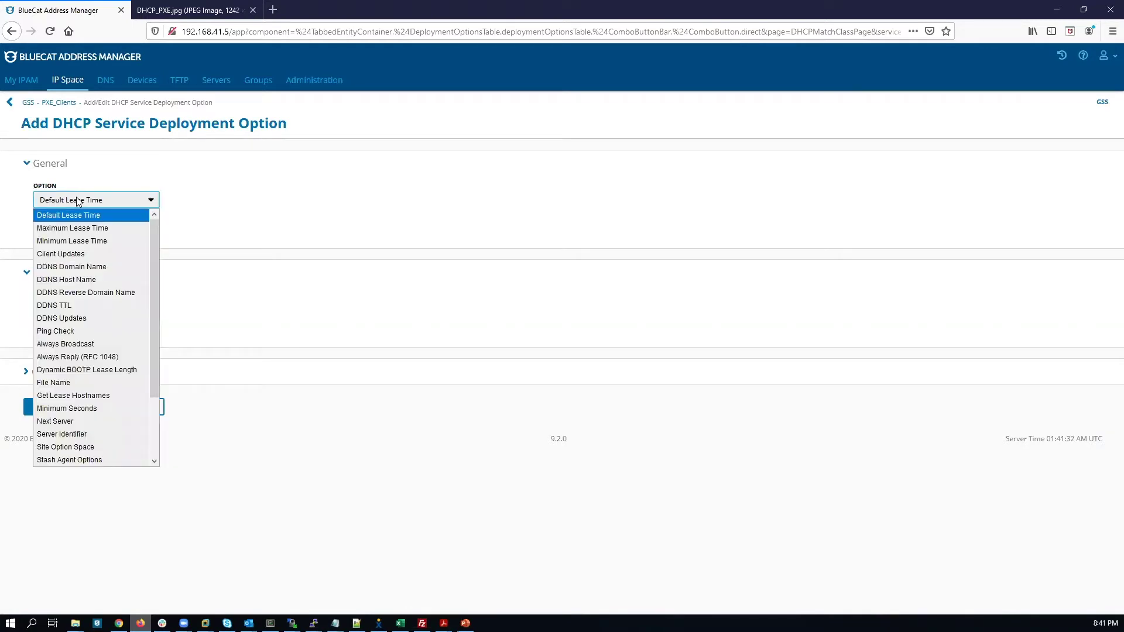
click(64, 420)
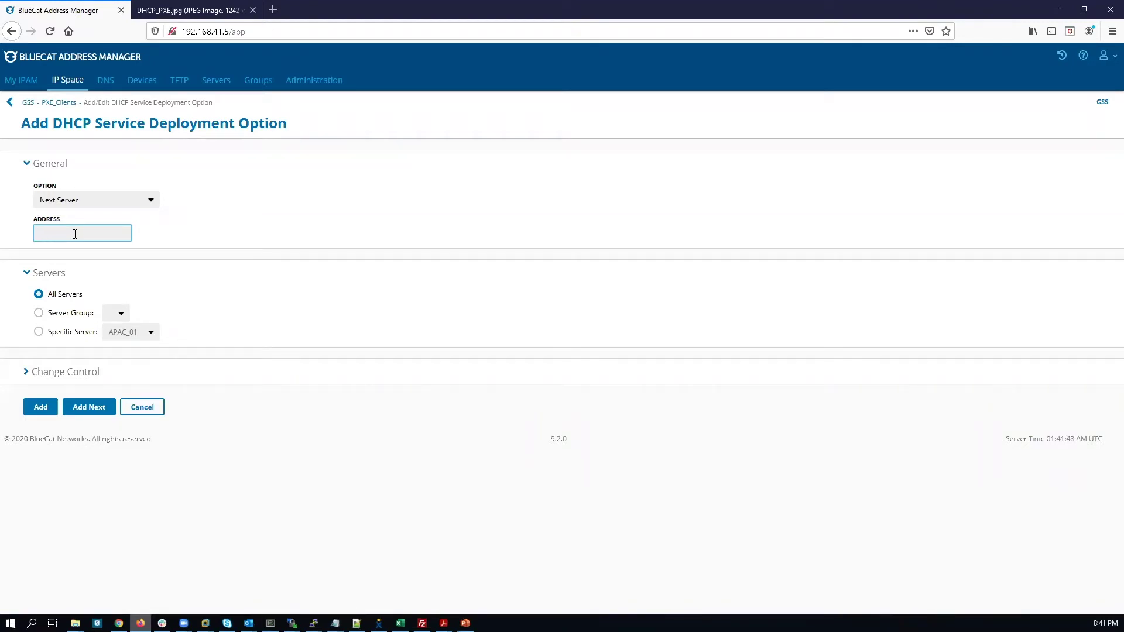
text(19)
click(69, 249)
click(78, 408)
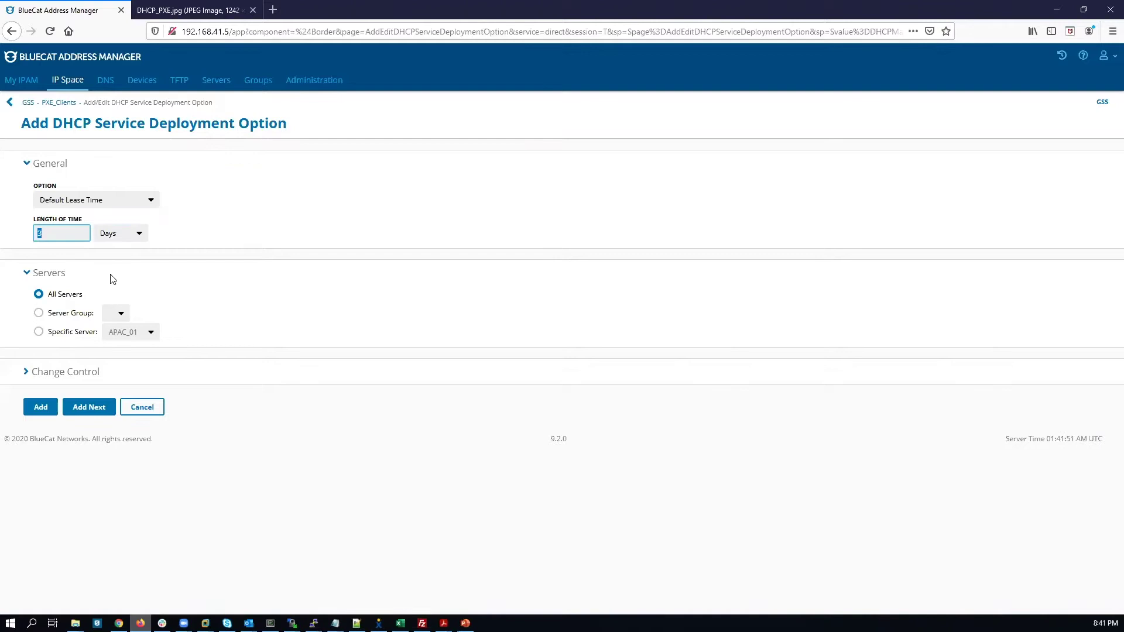
- Add a File Name DHCP service option with the name pxelinux.0
click(113, 202)
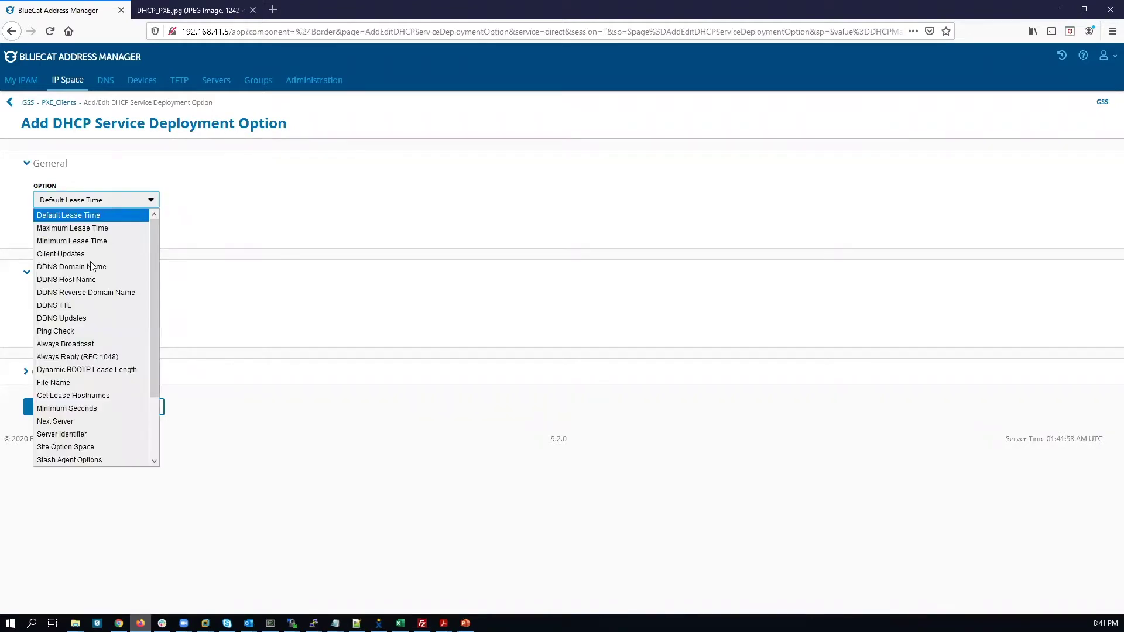
click(68, 378)
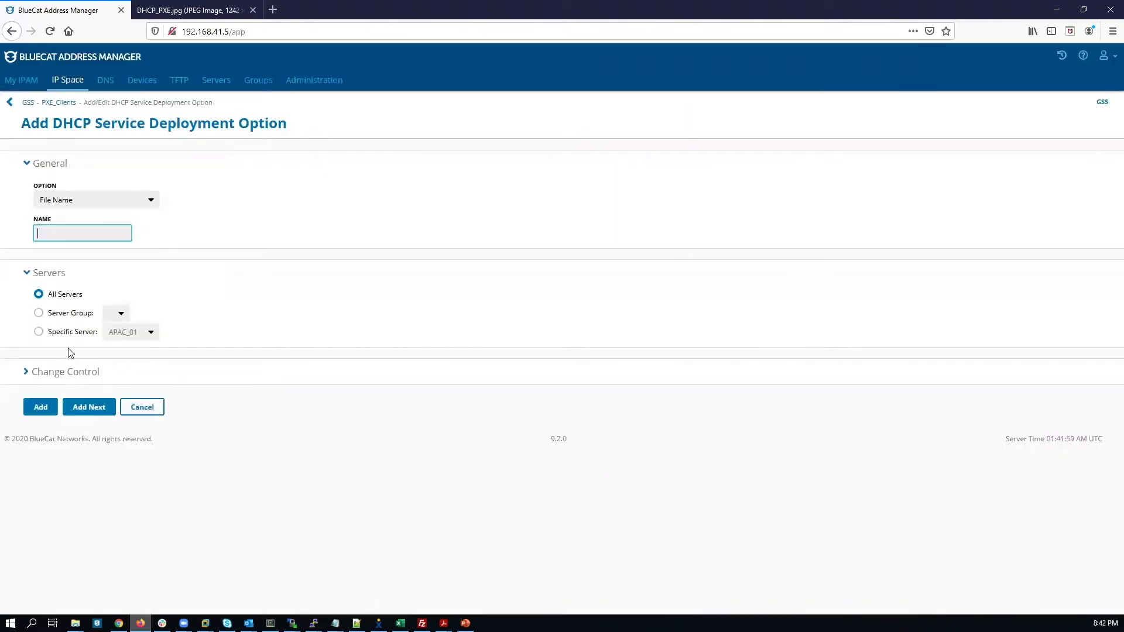
text(px)
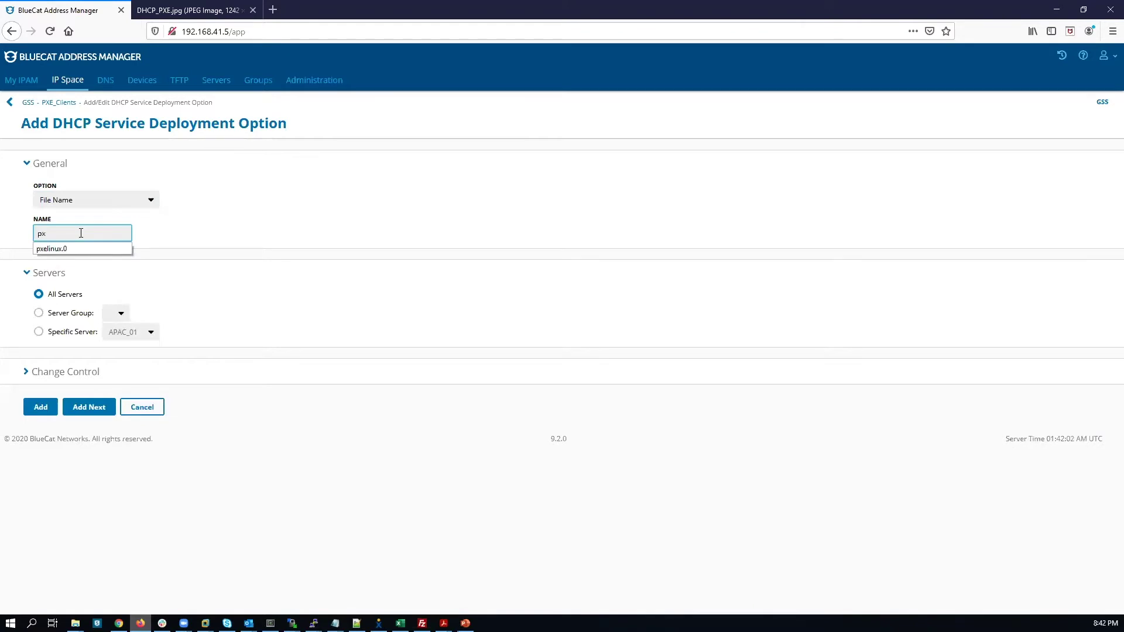
click(57, 252)
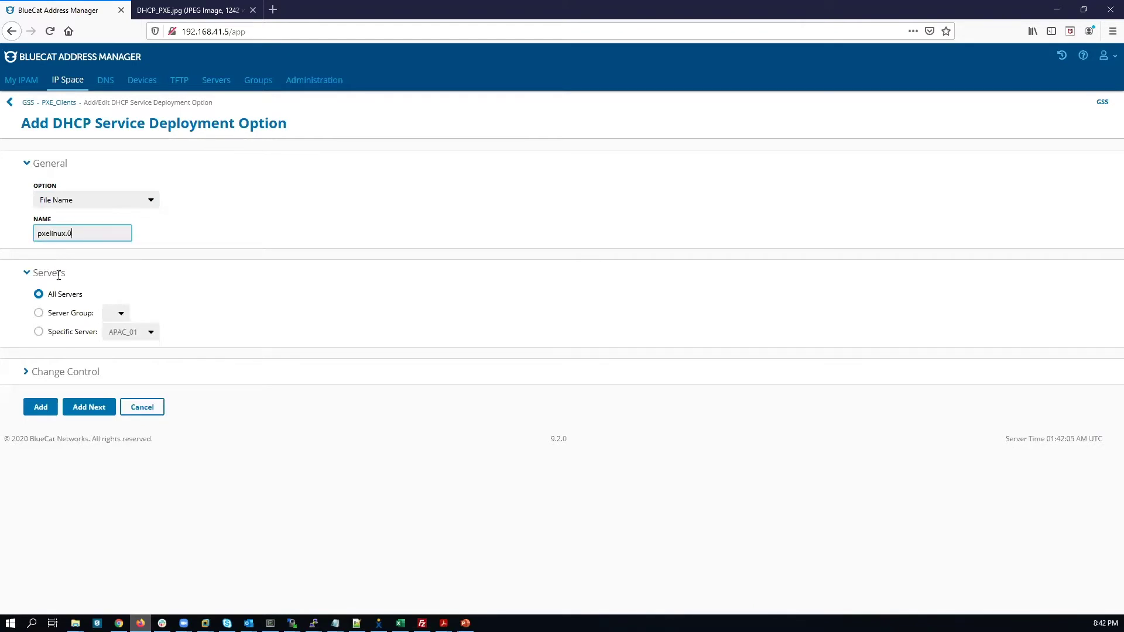
click(82, 408)
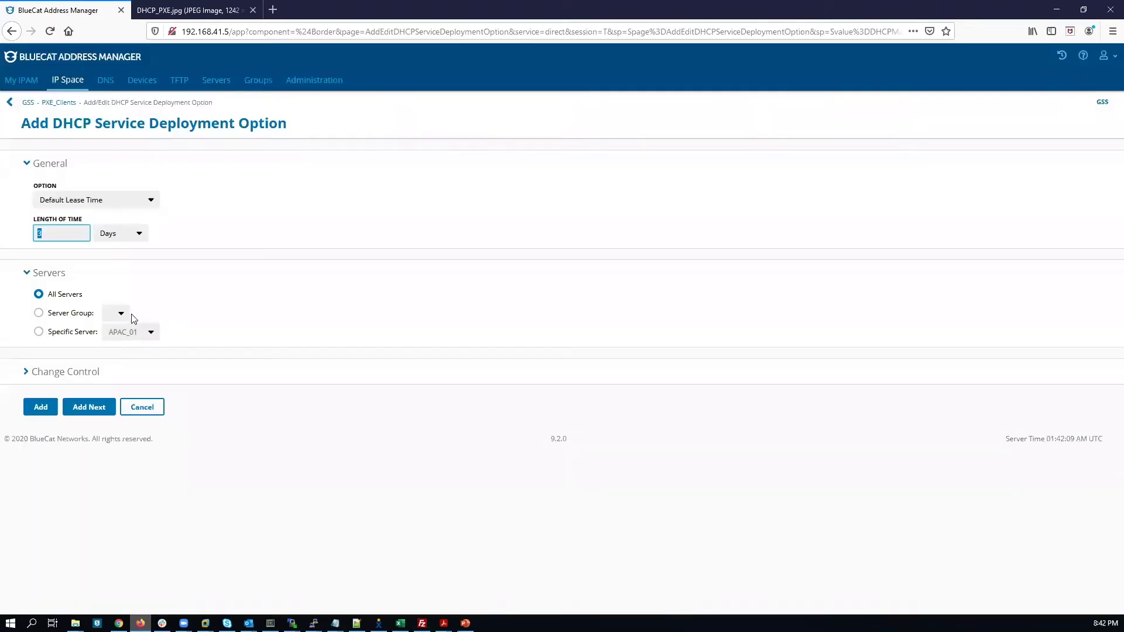
- Add a Default Lease Time DHCP service option of 10 minutes
click(105, 201)
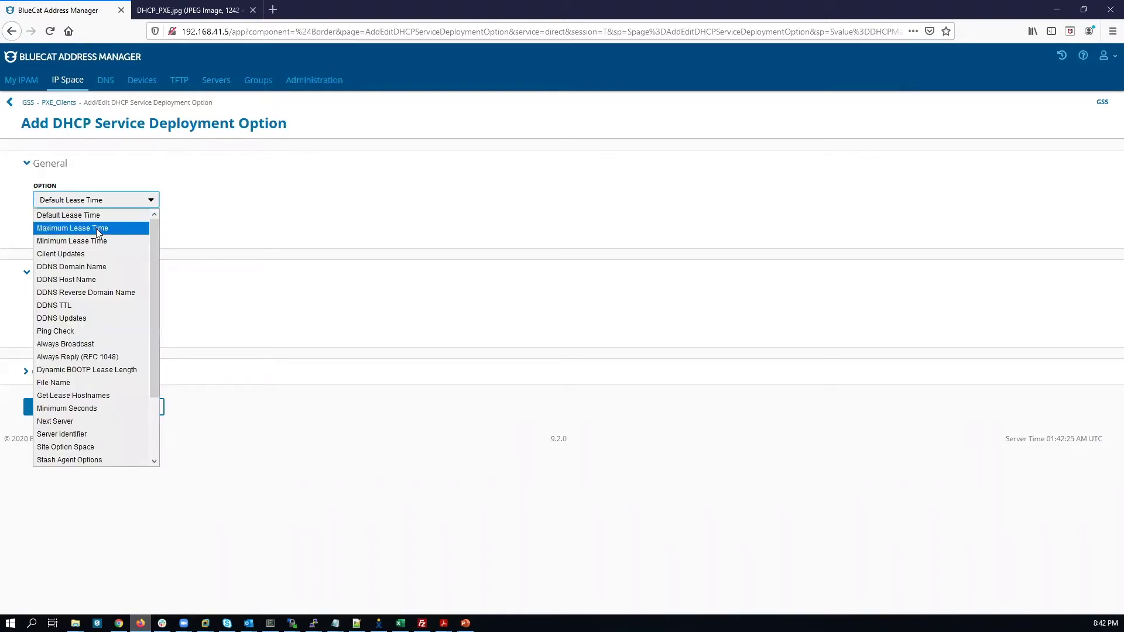
click(96, 215)
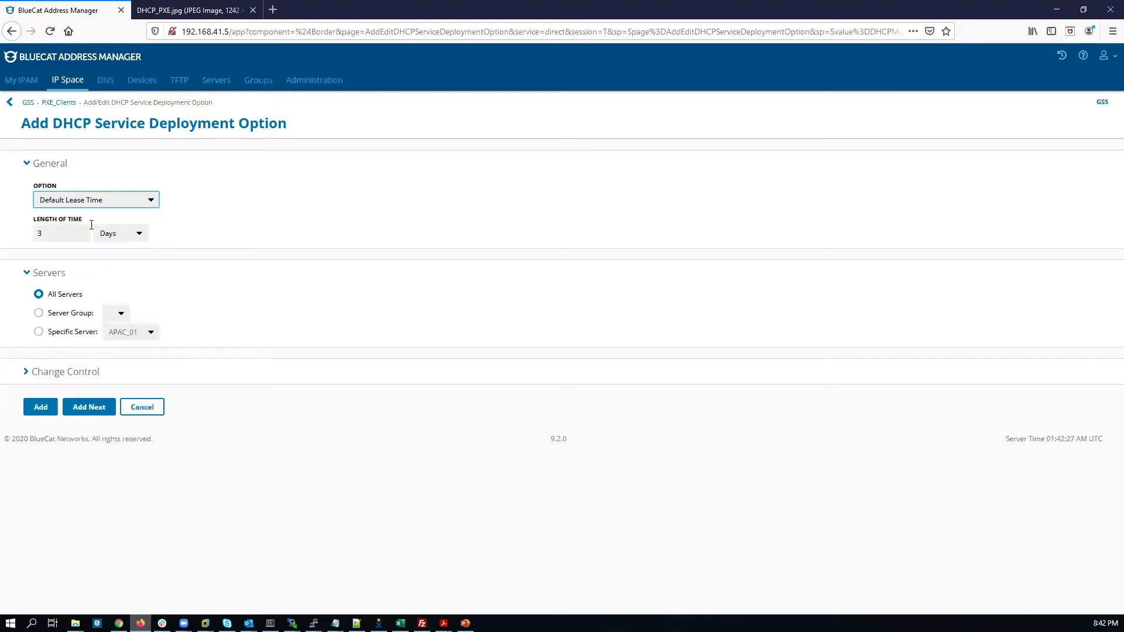
click(71, 234)
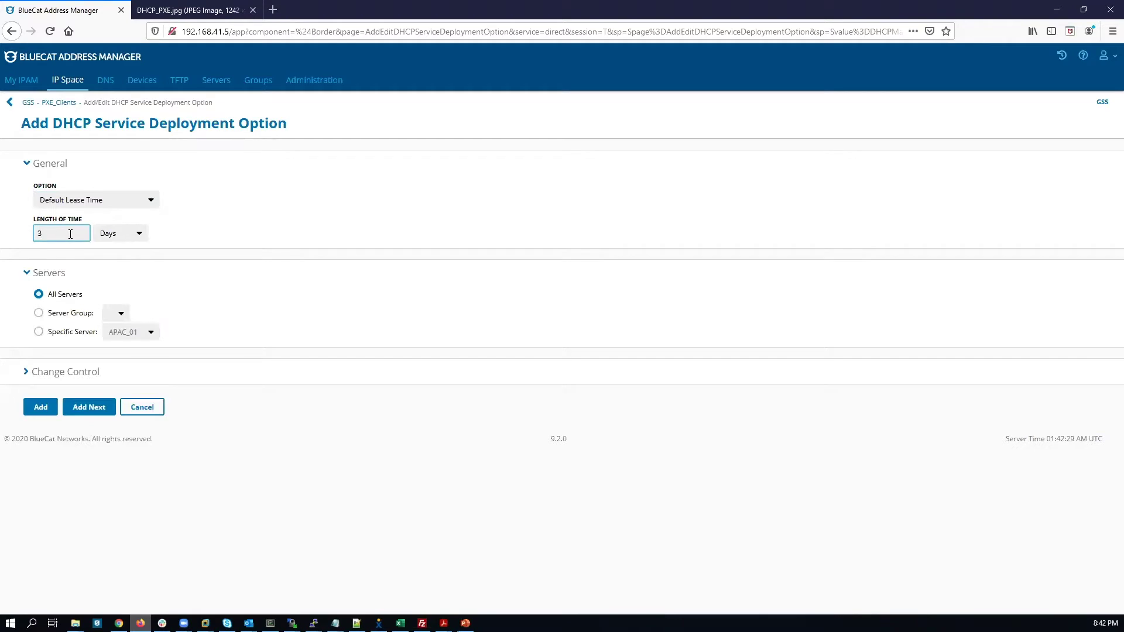
text(10)
click(113, 234)
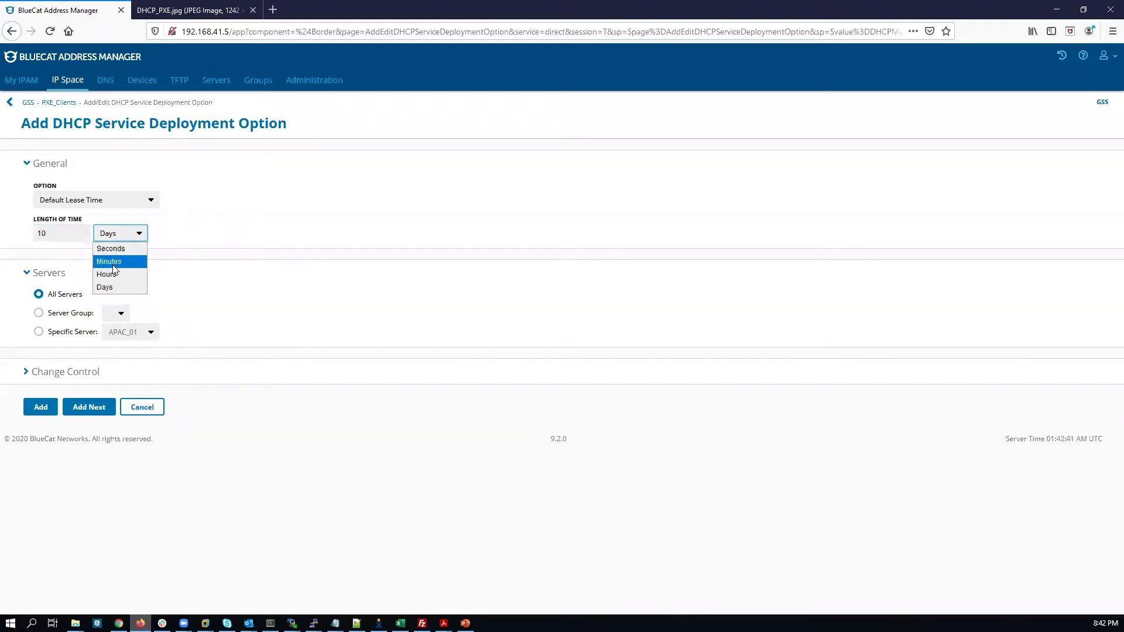
click(112, 261)
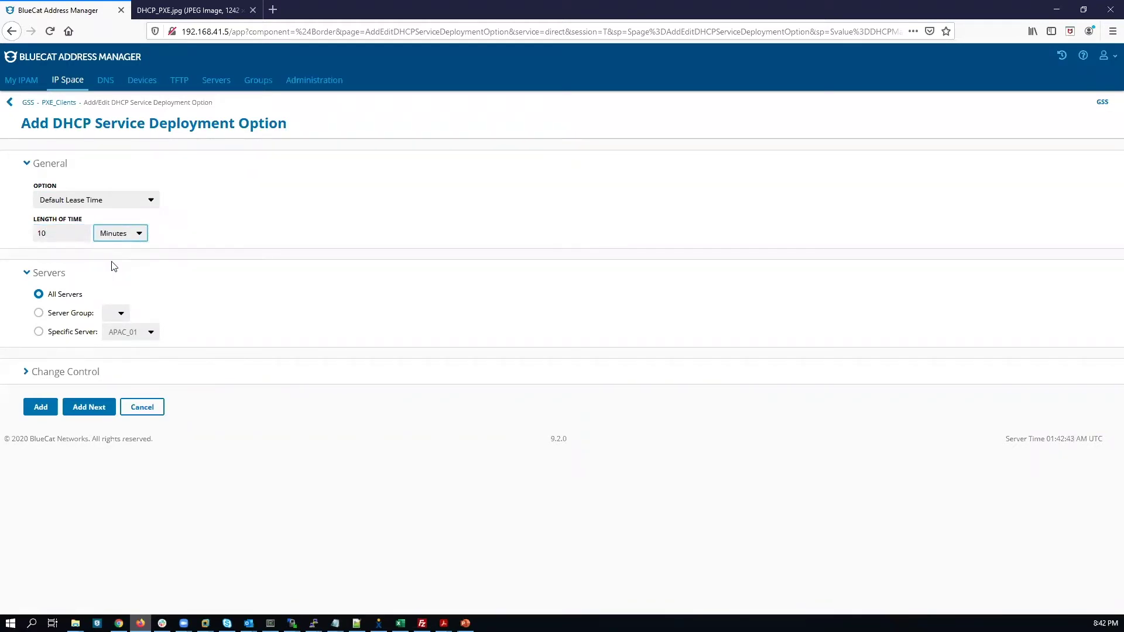
click(77, 403)
- Add a Maximum Lease Time DHCP service option of 10 minutes for all servers
click(110, 199)
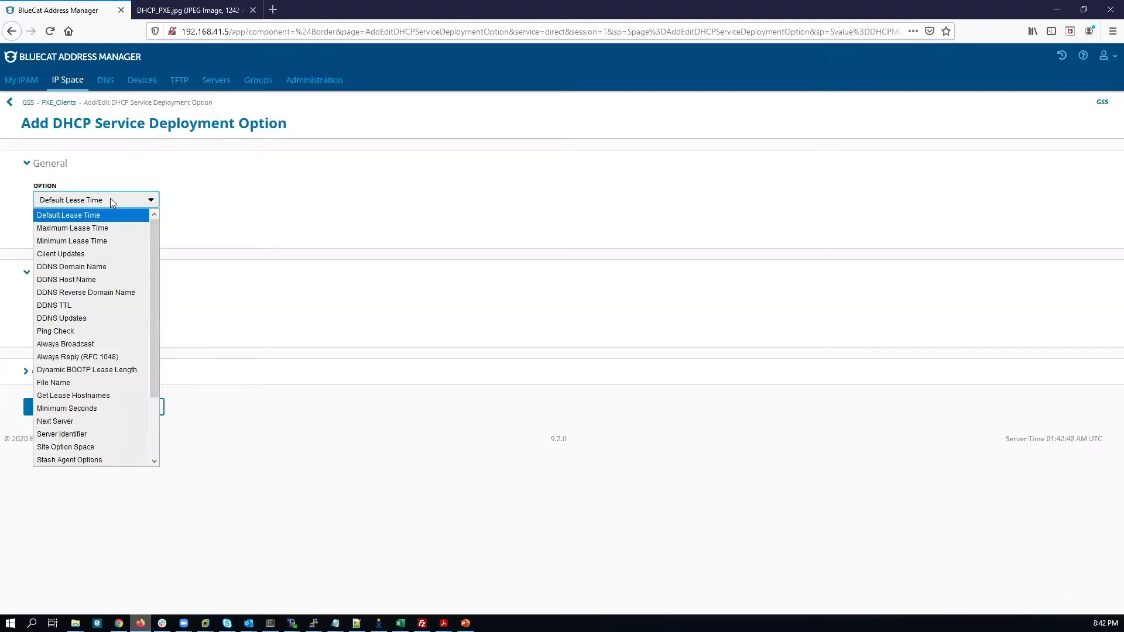
click(98, 228)
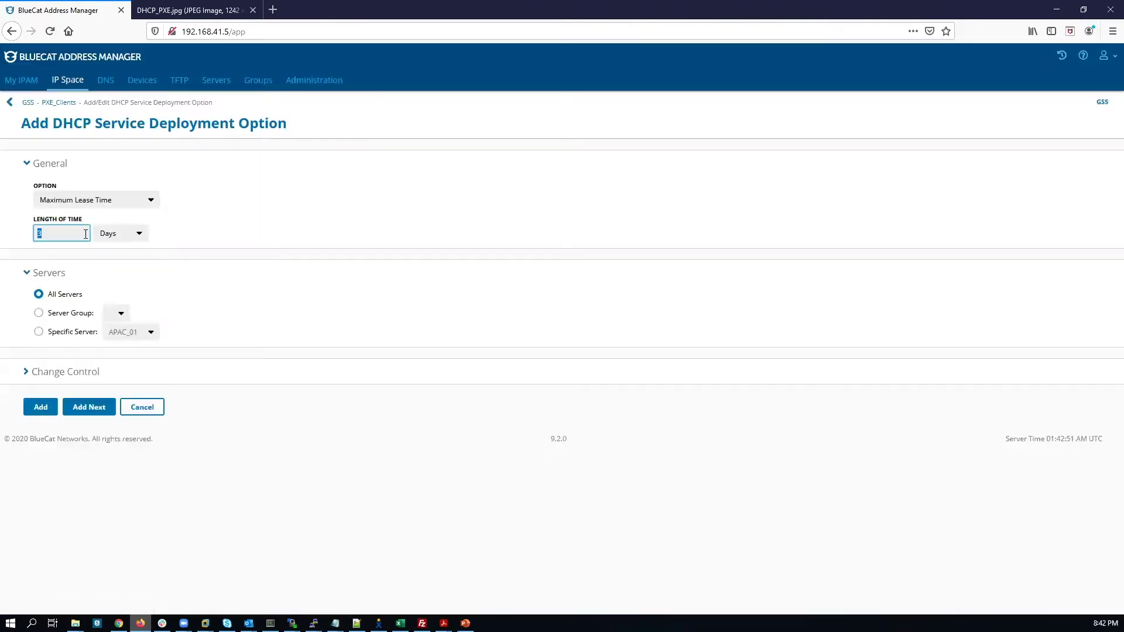
text(10)
click(112, 234)
click(110, 263)
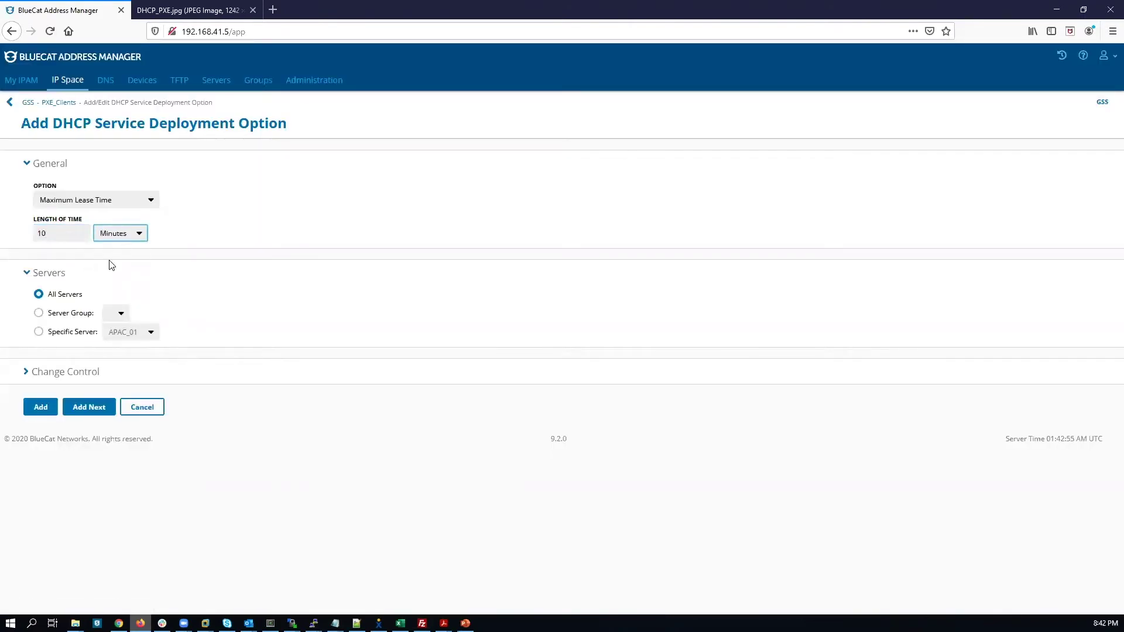
click(89, 408)
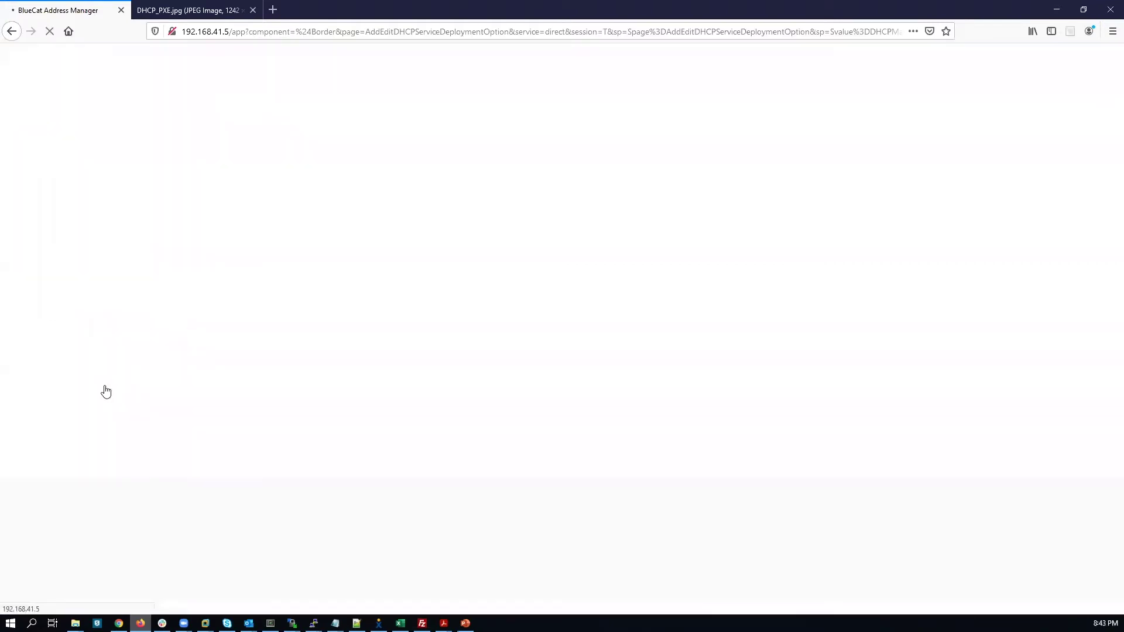
- Add a Minimum Lease Time DHCP service option of 10 minutes and finish adding options to the class
click(109, 202)
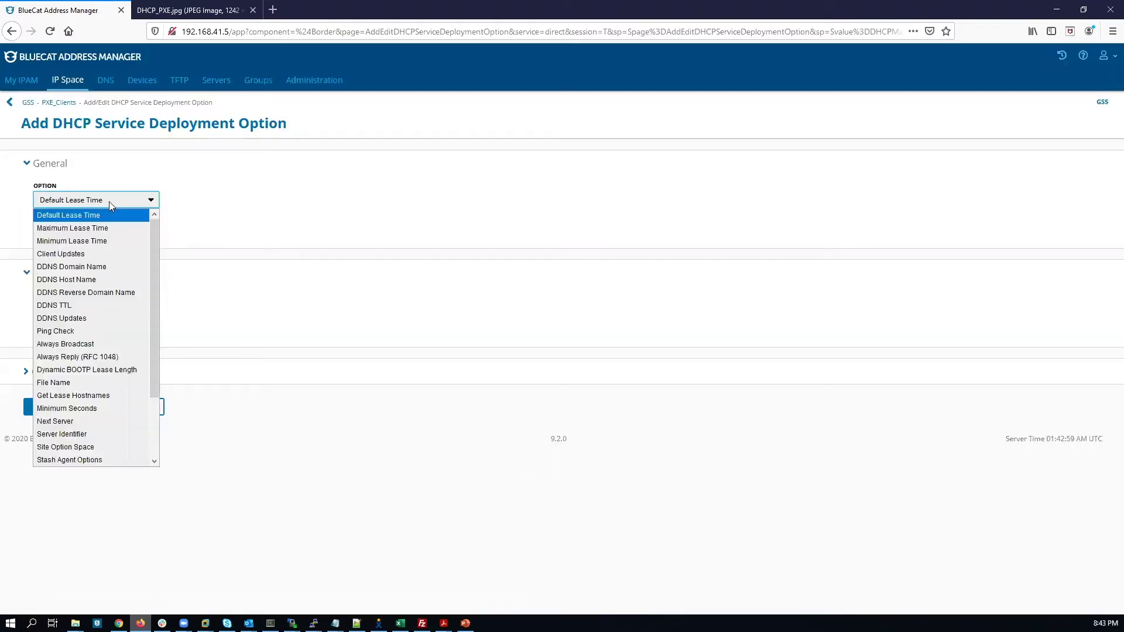
click(95, 242)
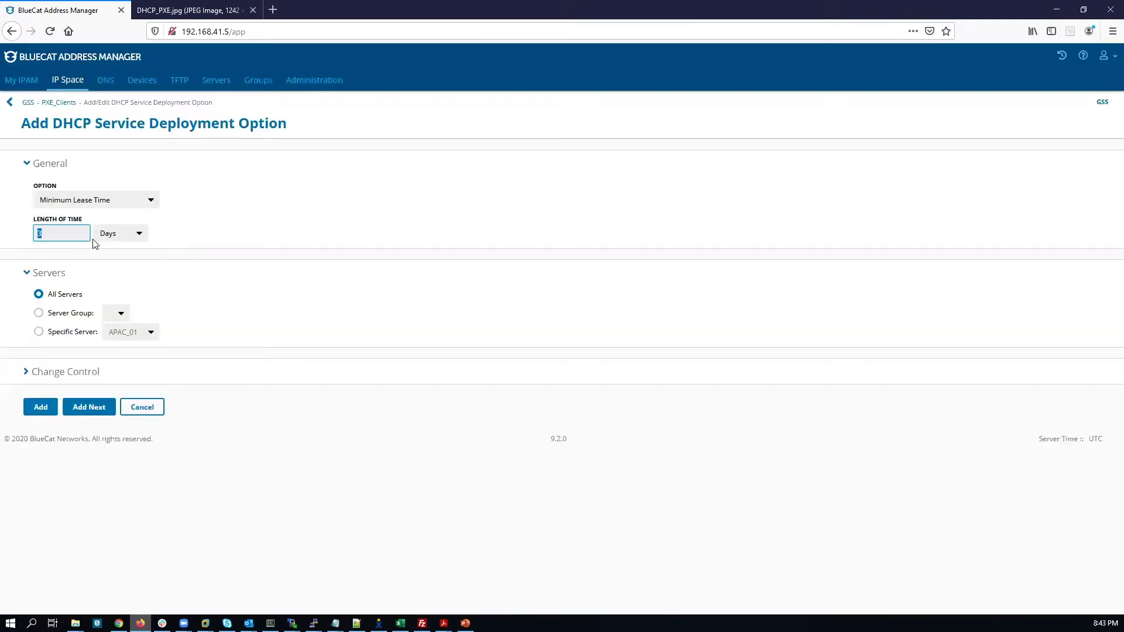
text(10)
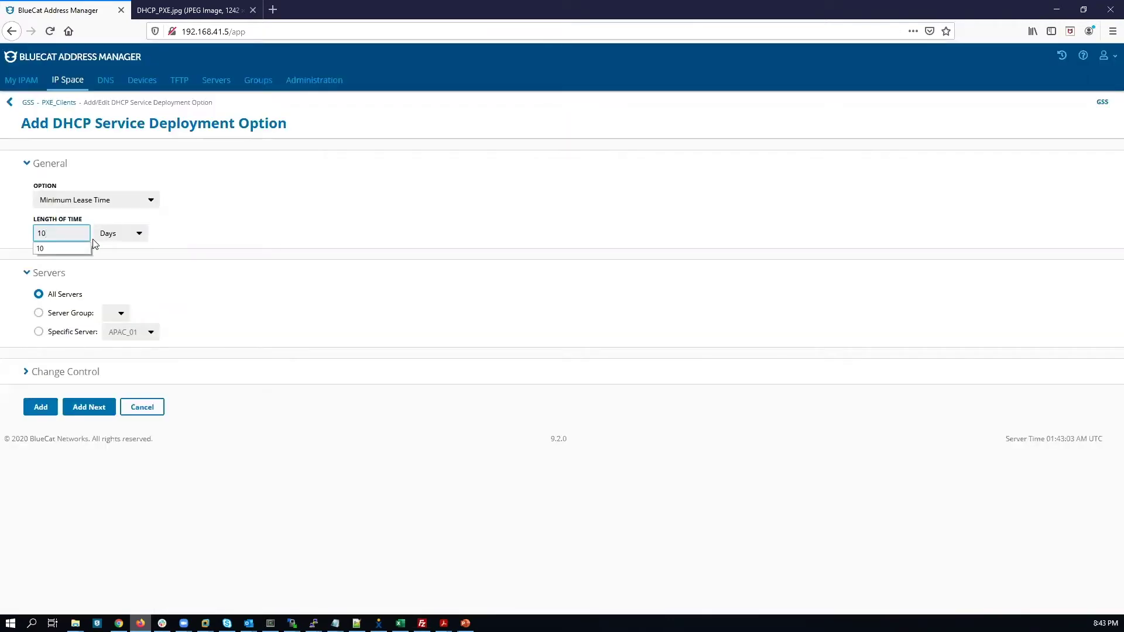
click(107, 235)
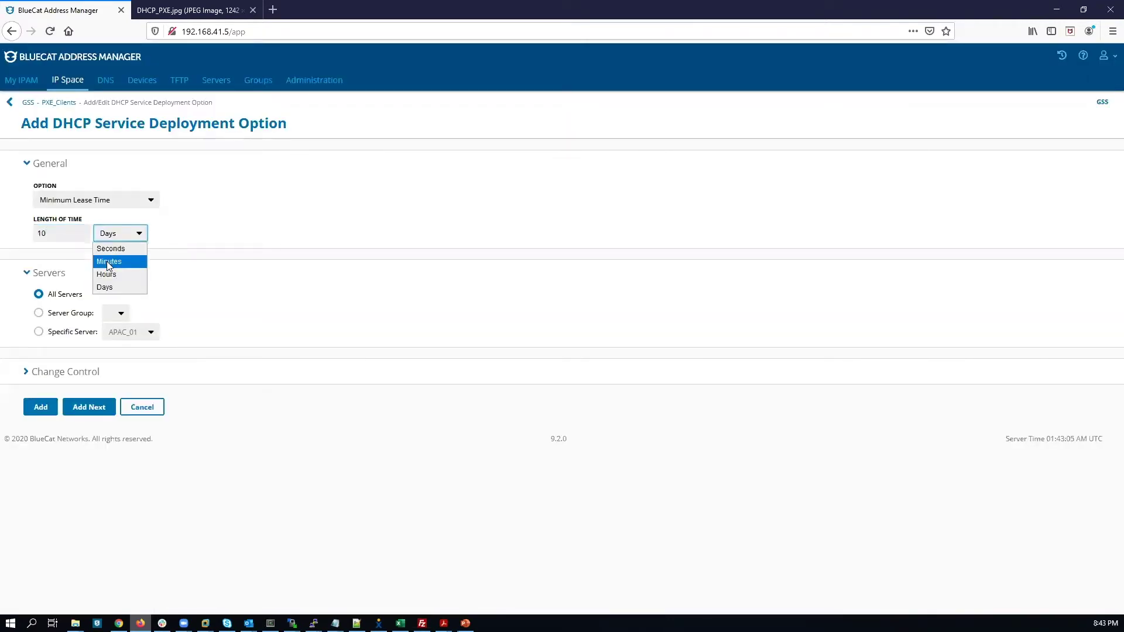
click(109, 261)
click(46, 406)
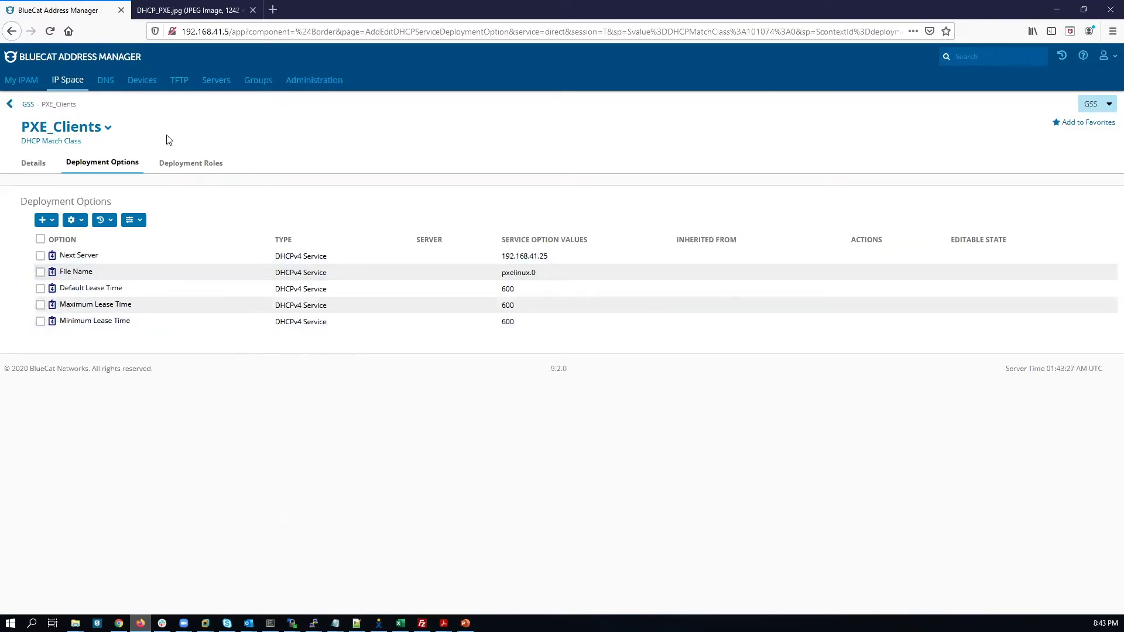
- Open the 192.168.41.0/24 network inside the 192.0.0.0/8 block and check its deployment roles
click(71, 80)
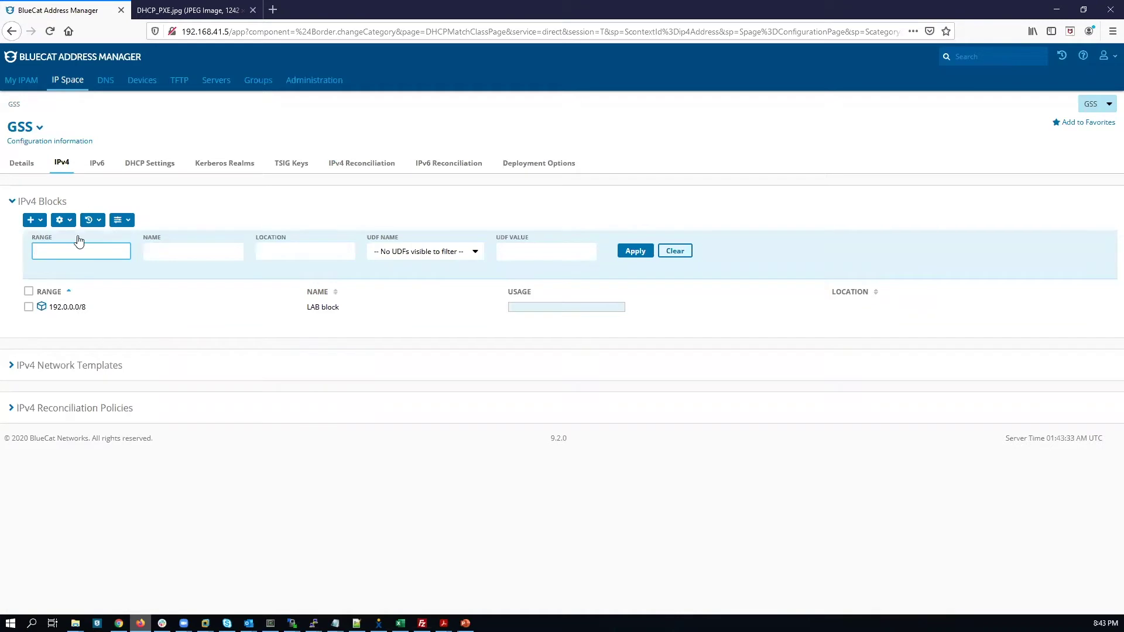
click(67, 309)
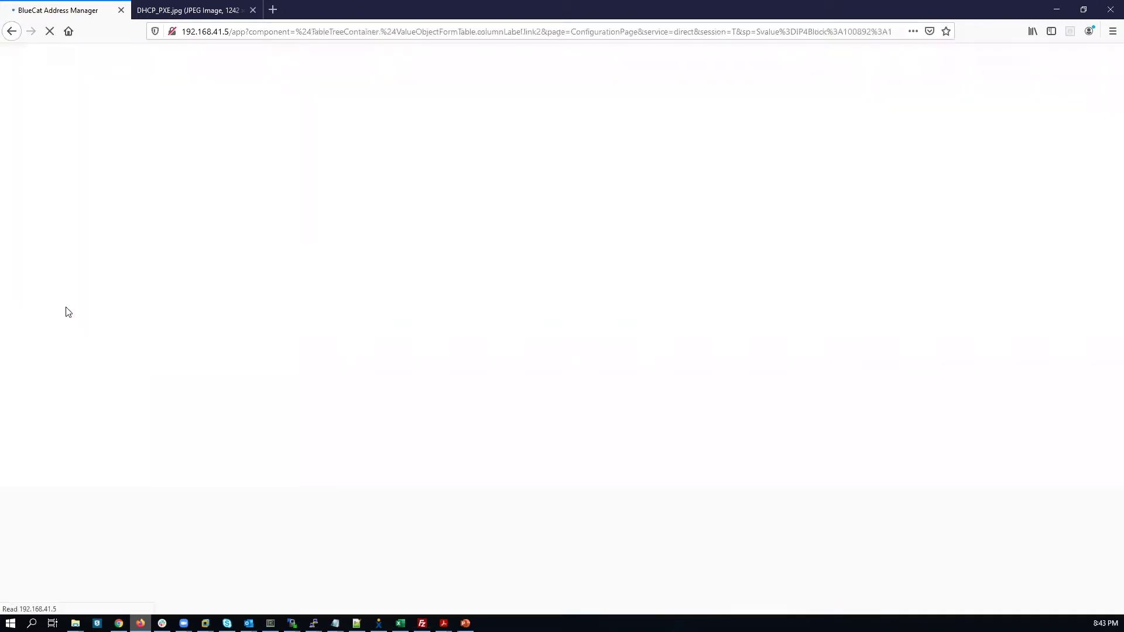
click(68, 310)
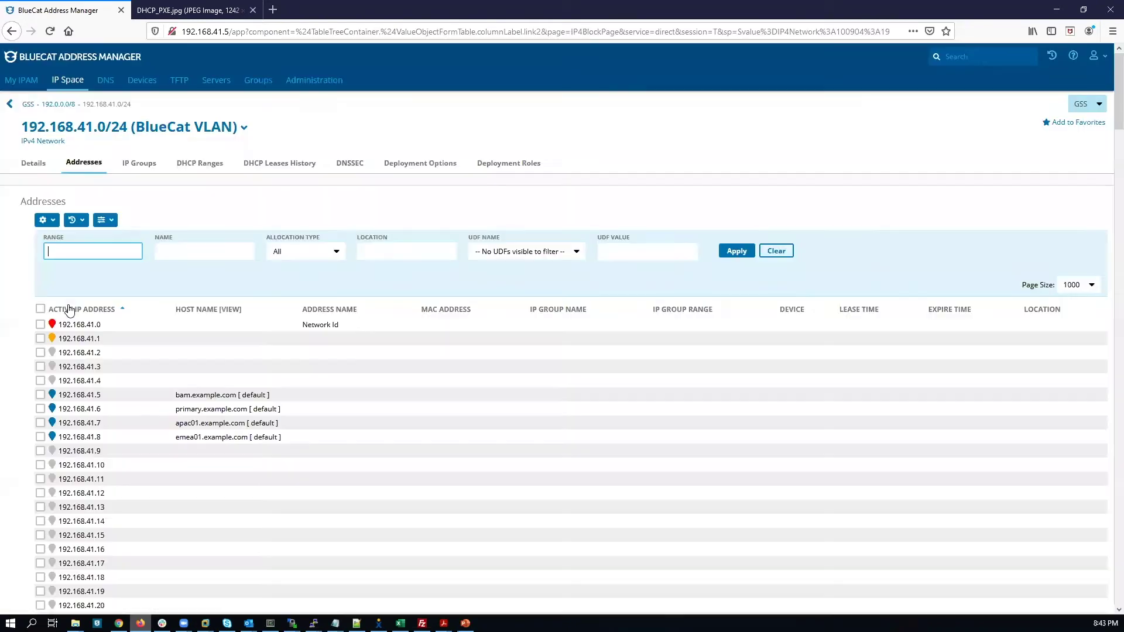
click(499, 168)
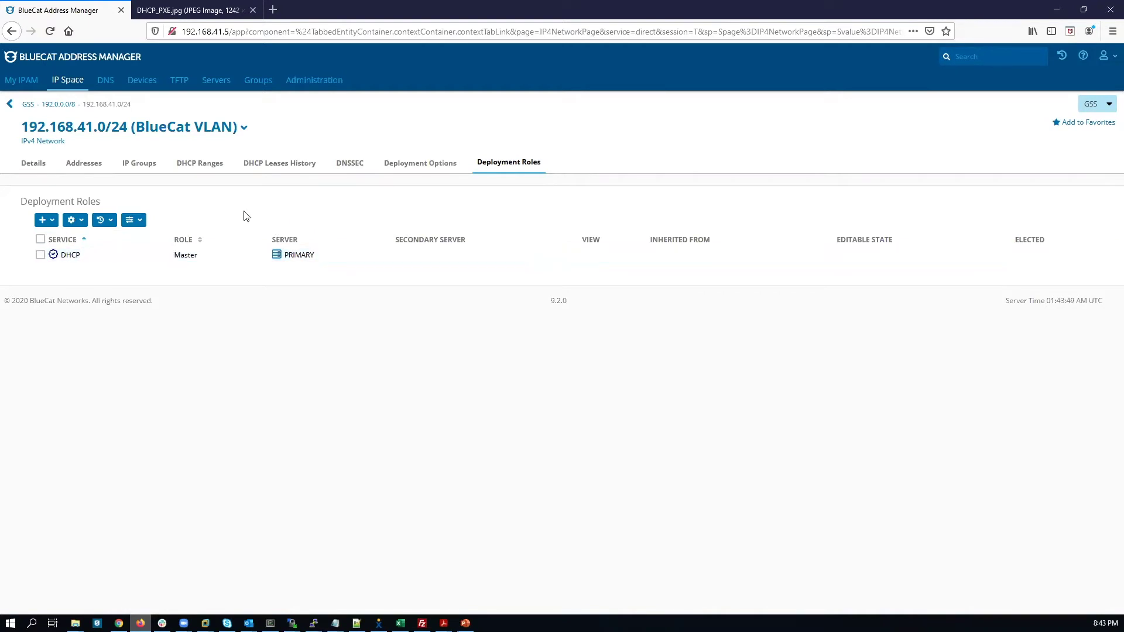
- Look through the address list of the 192.168.41.0/24 network to see which addresses are in use
click(82, 167)
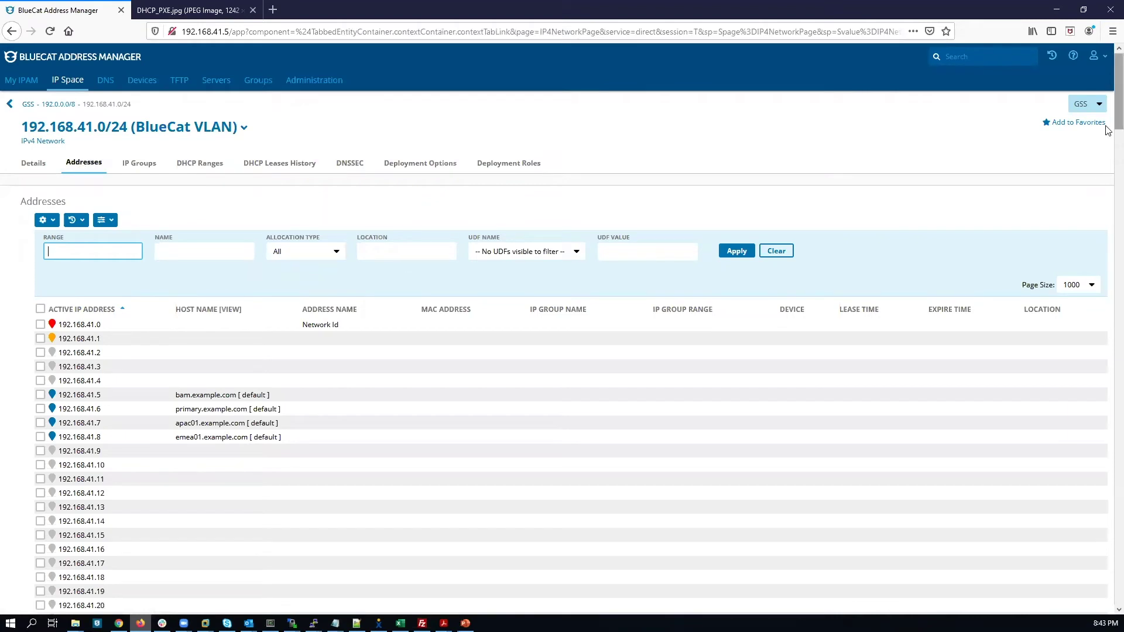
scroll(1107, 152, down, 5)
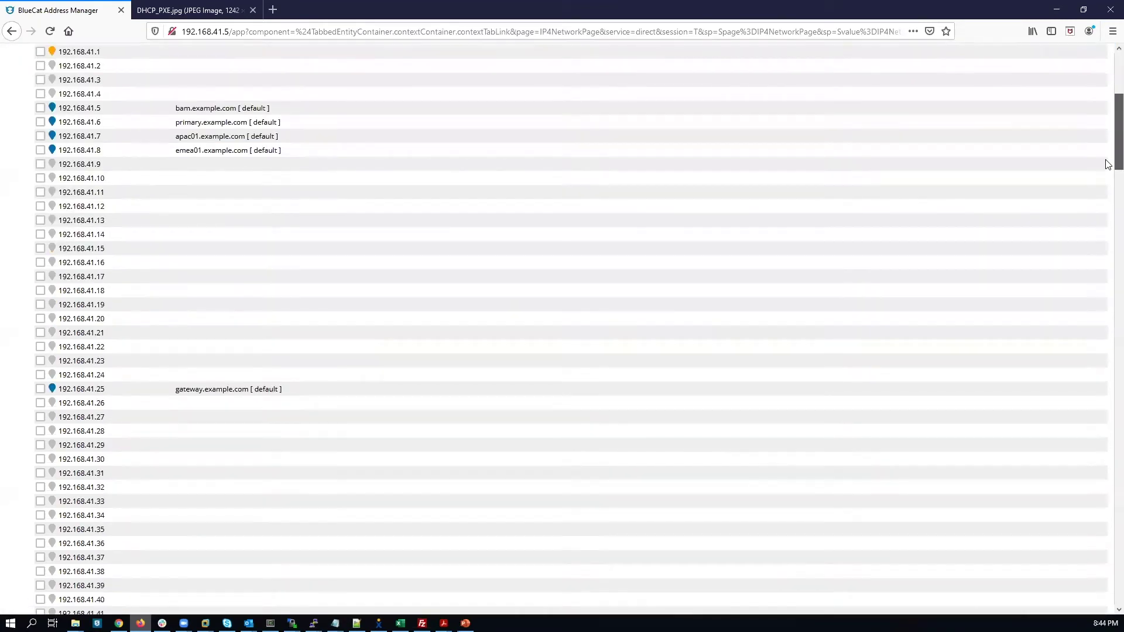
scroll(1107, 174, down, 20)
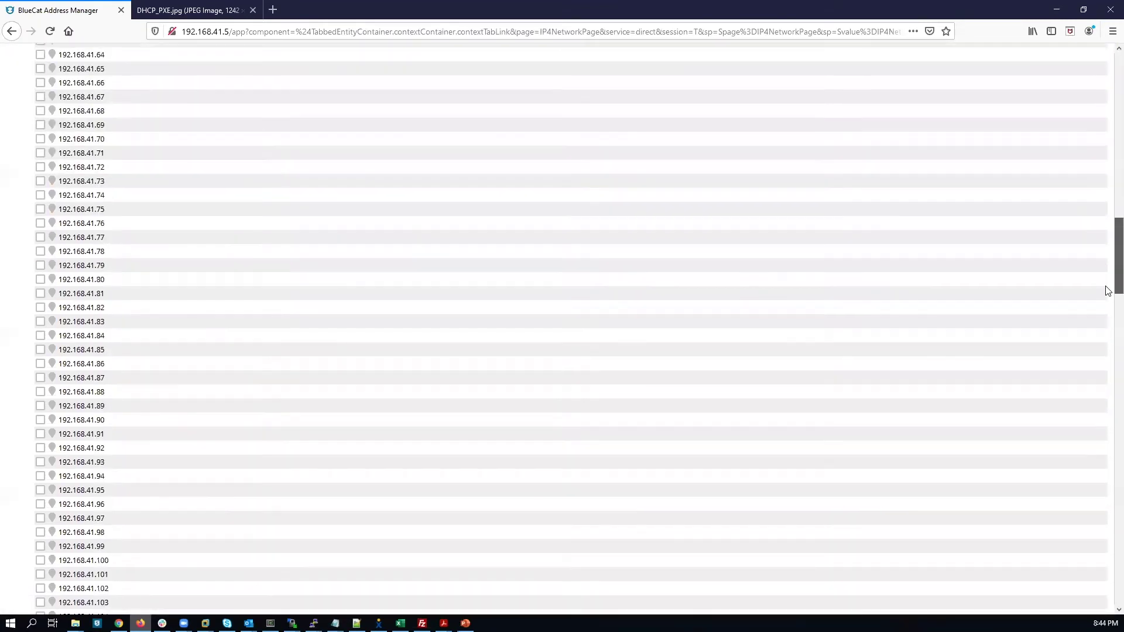
scroll(1107, 359, down, 20)
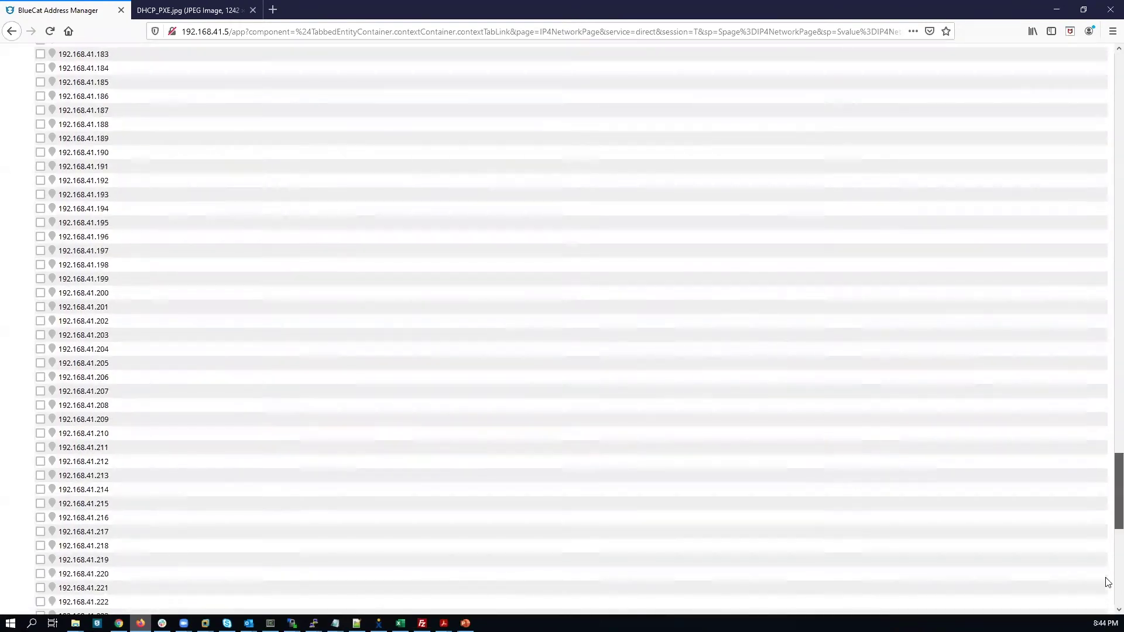
scroll(1108, 609, down, 1)
scroll(1107, 377, up, 20)
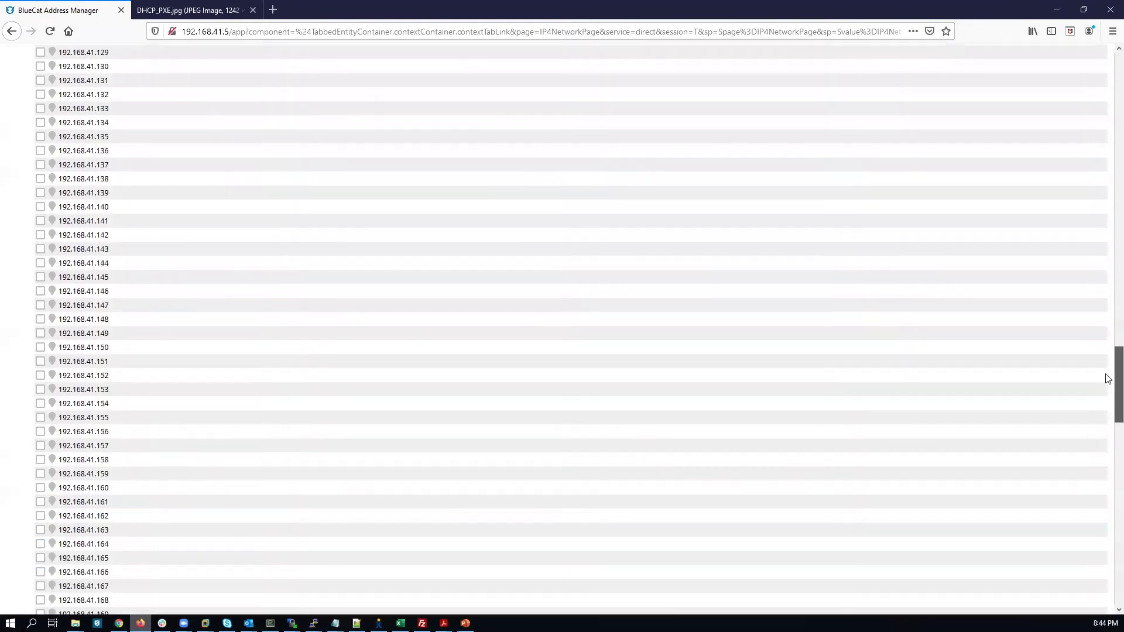
scroll(1097, 253, up, 20)
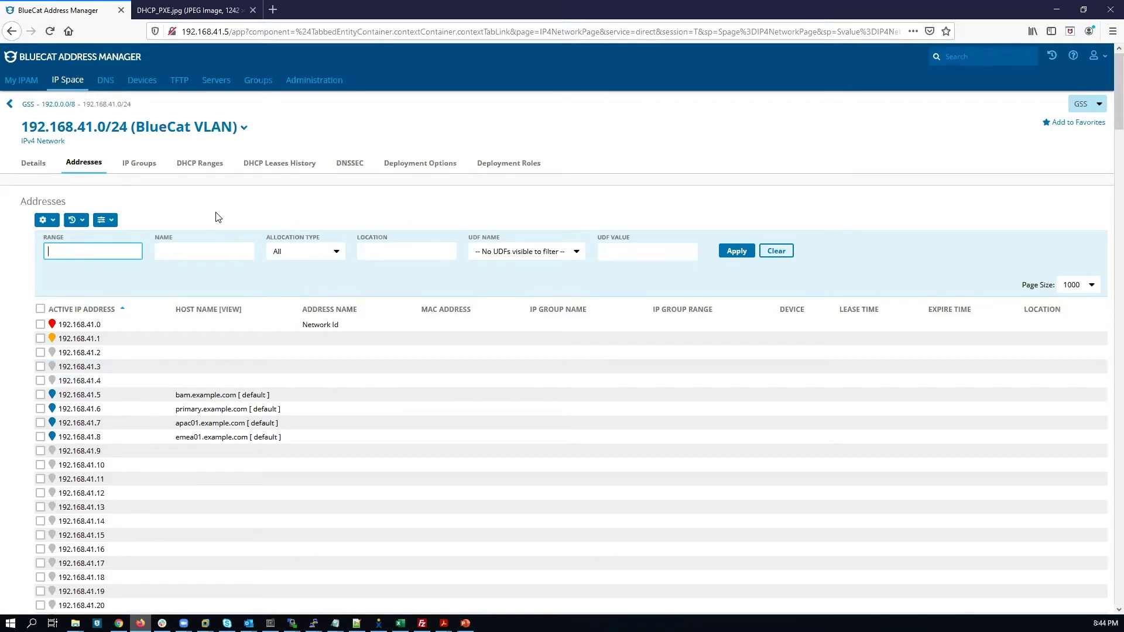
- Add an IPv4 DHCP range named PXE_Boot from 192.168.41.190 to 192.168.41.195 to the network
click(214, 163)
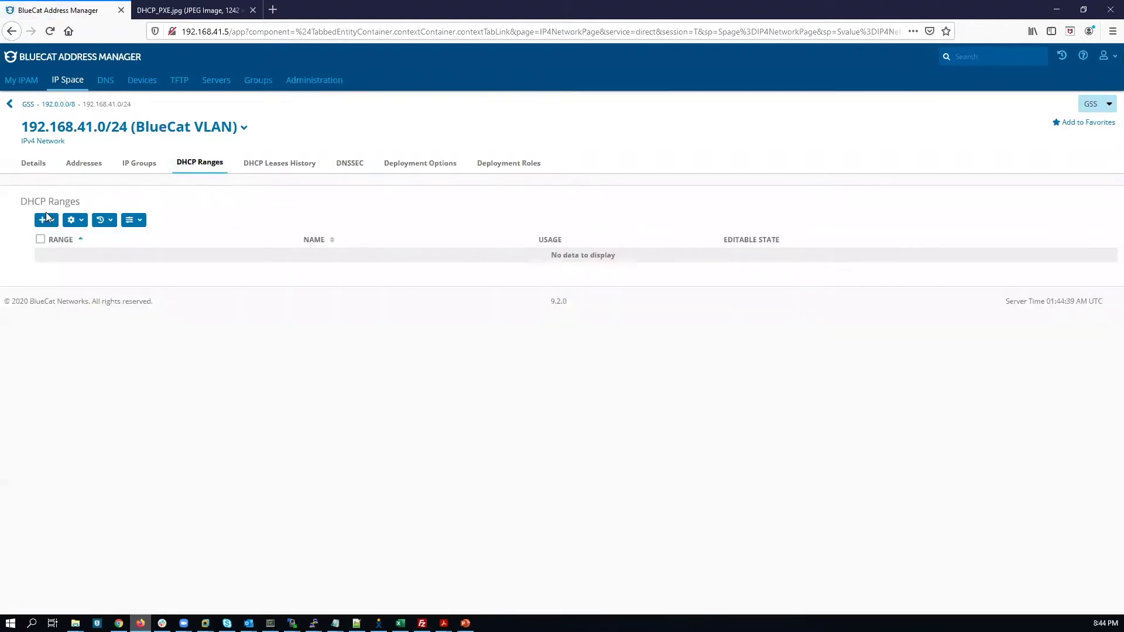
click(44, 220)
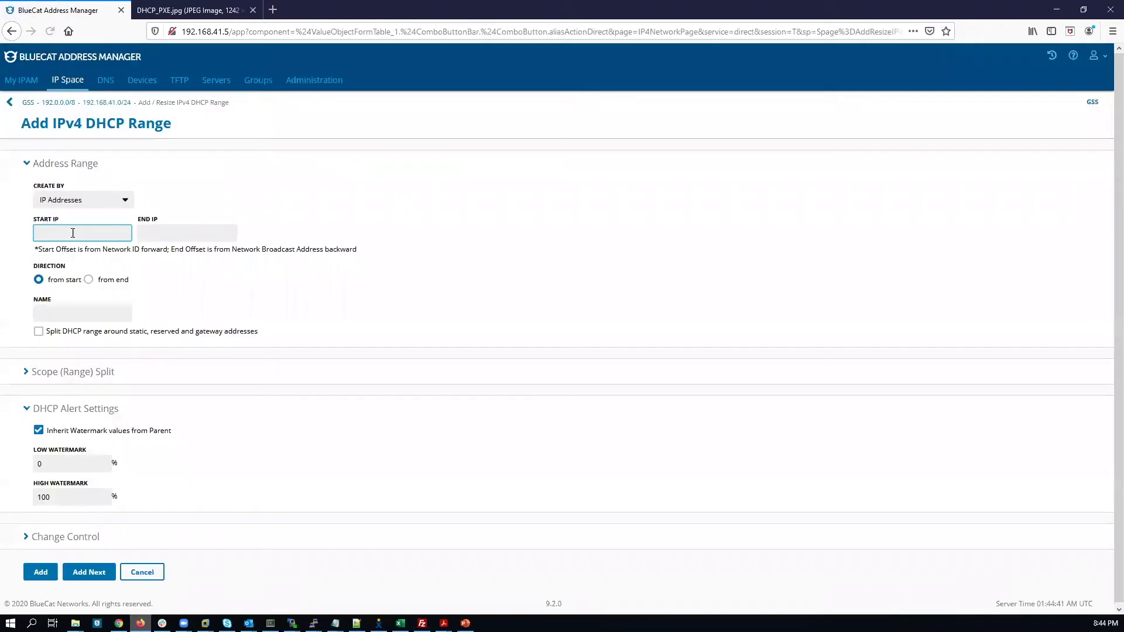
click(58, 310)
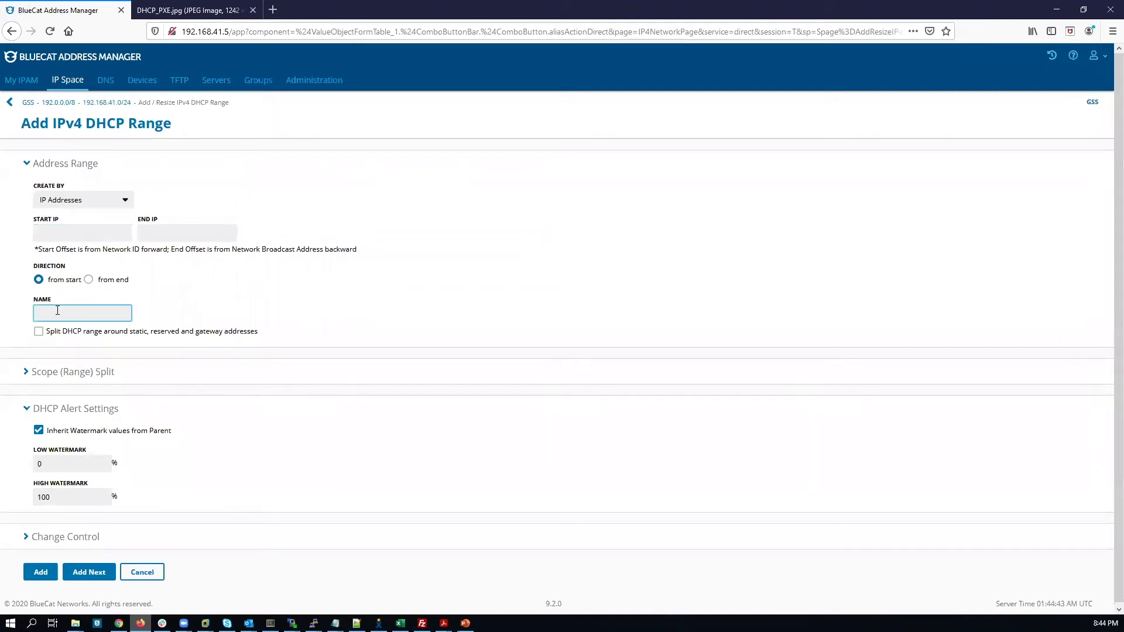
text(P)
click(46, 328)
click(83, 233)
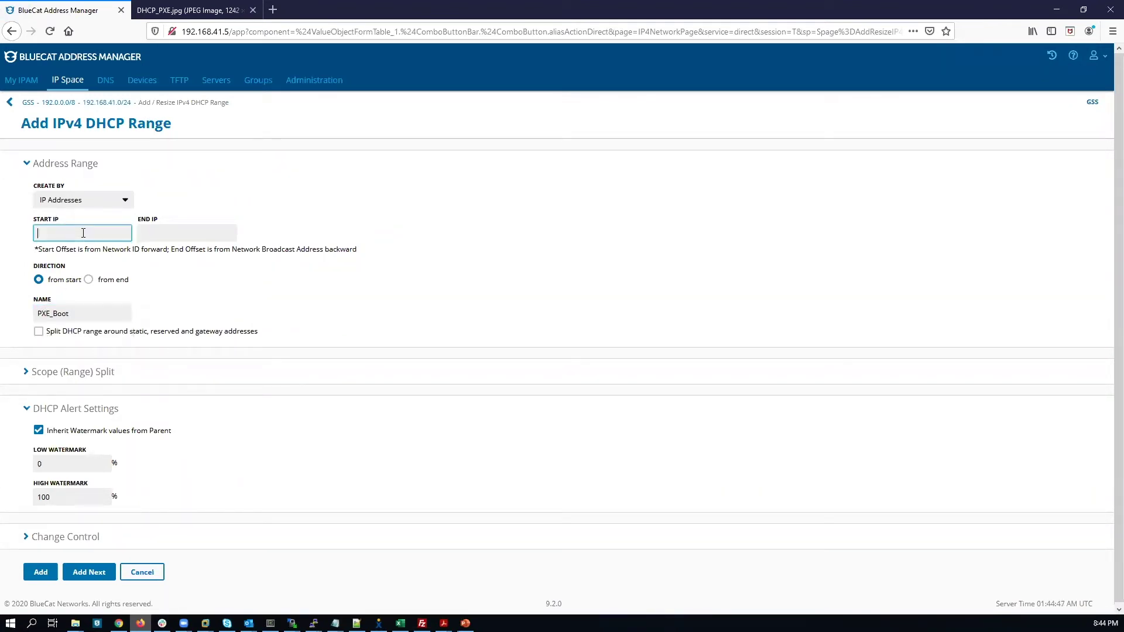
text(192)
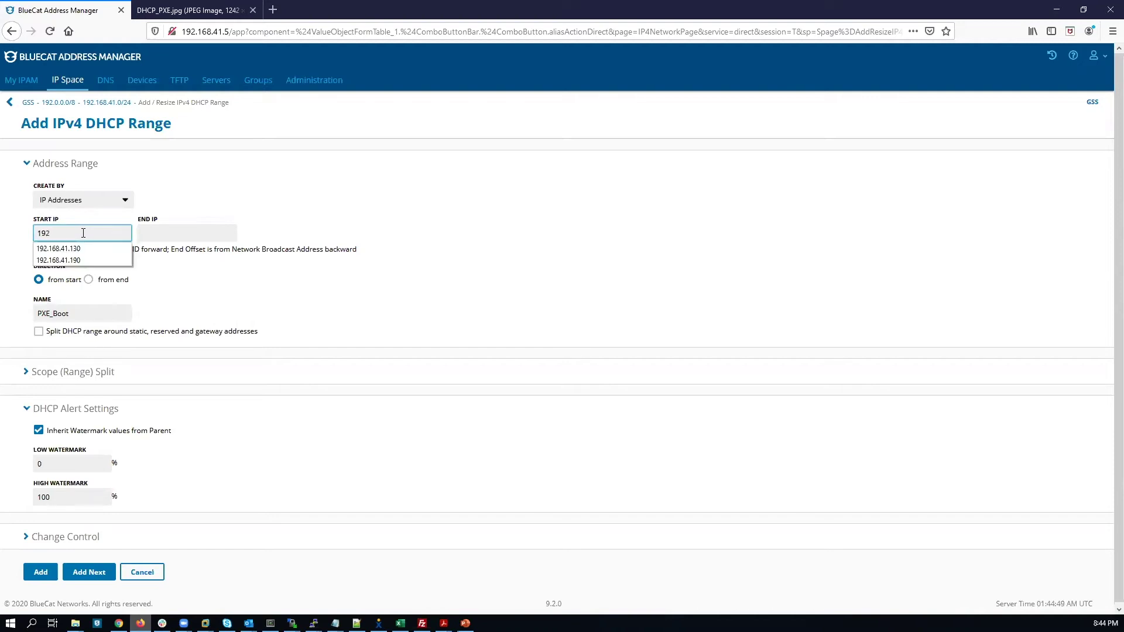
click(77, 259)
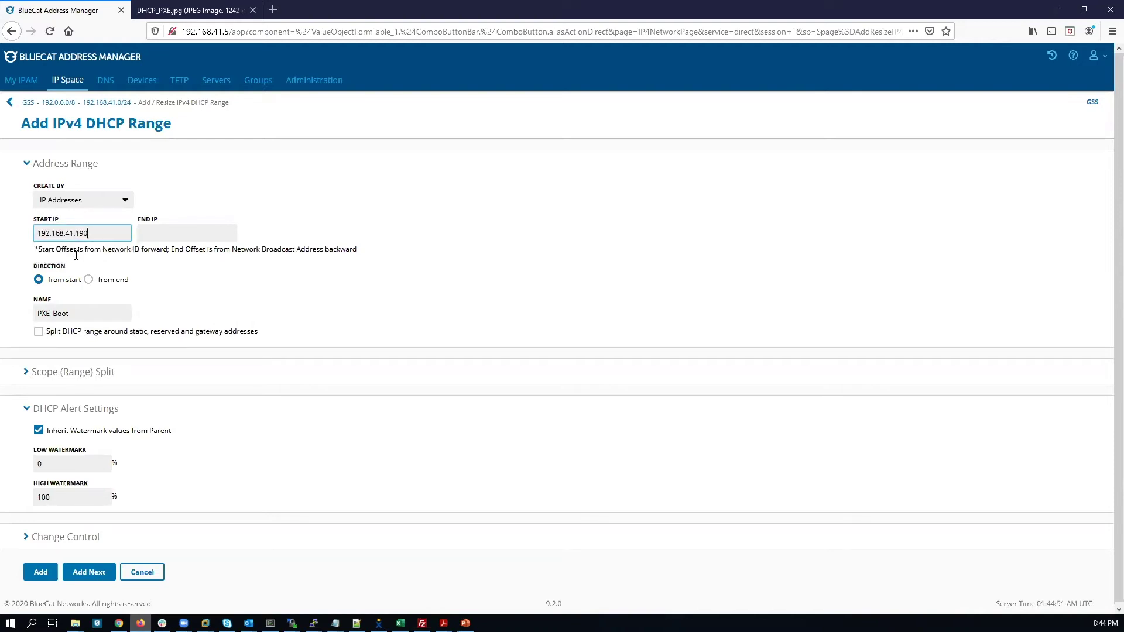
click(155, 237)
text(192)
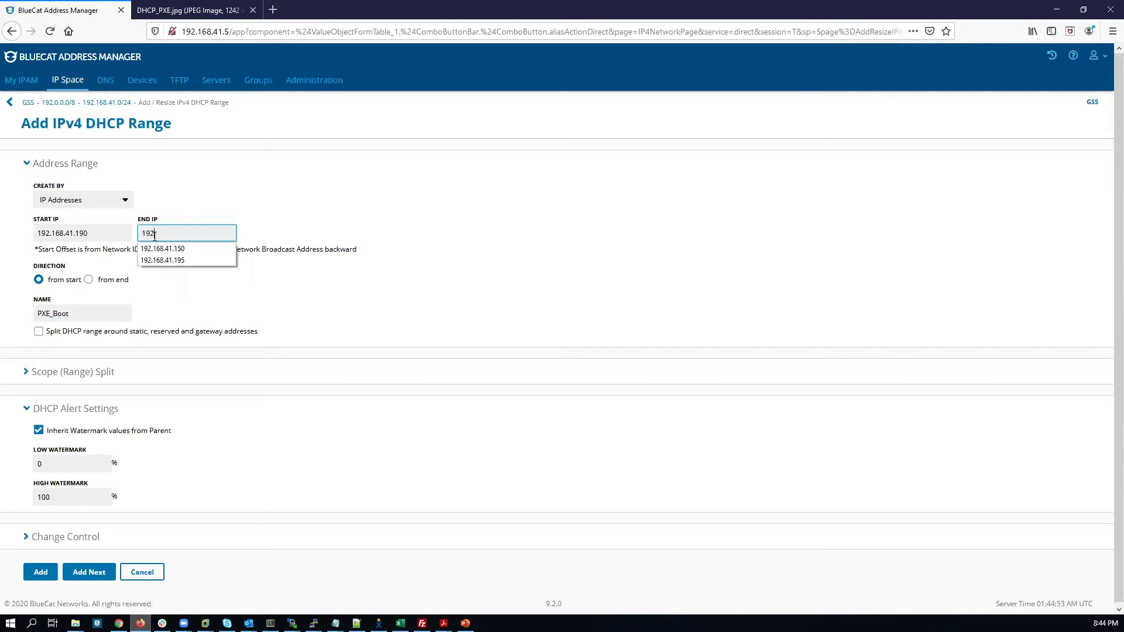
click(159, 261)
click(41, 571)
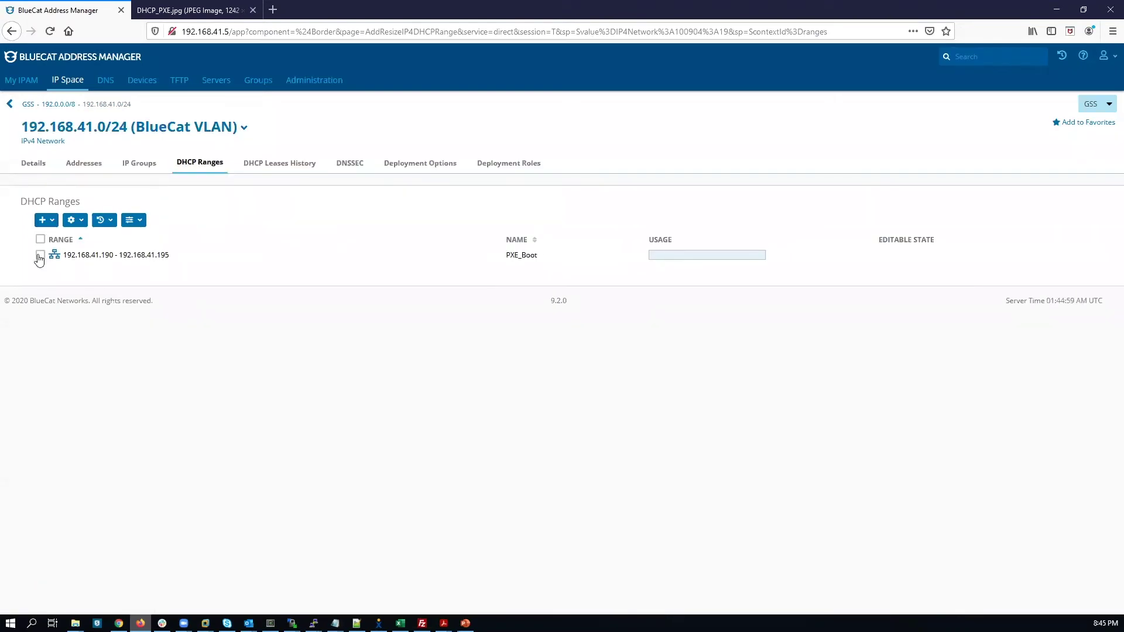
- Add a second IPv4 DHCP range named Non PXE_Boot from 192.168.41.130 to 192.168.41.150
click(41, 220)
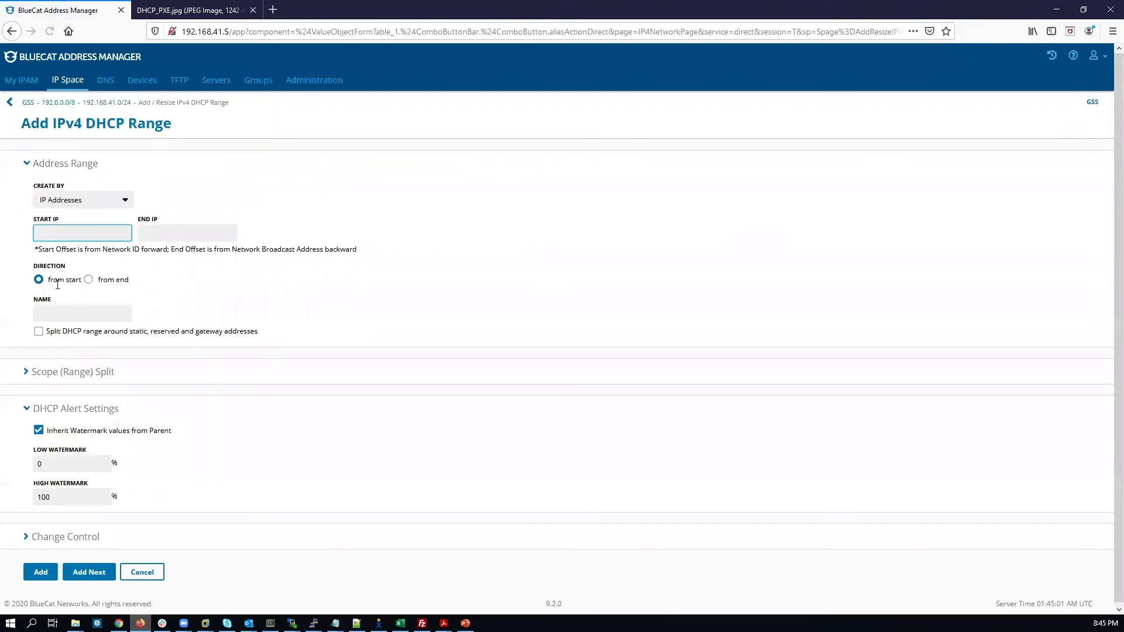
click(50, 312)
text(no)
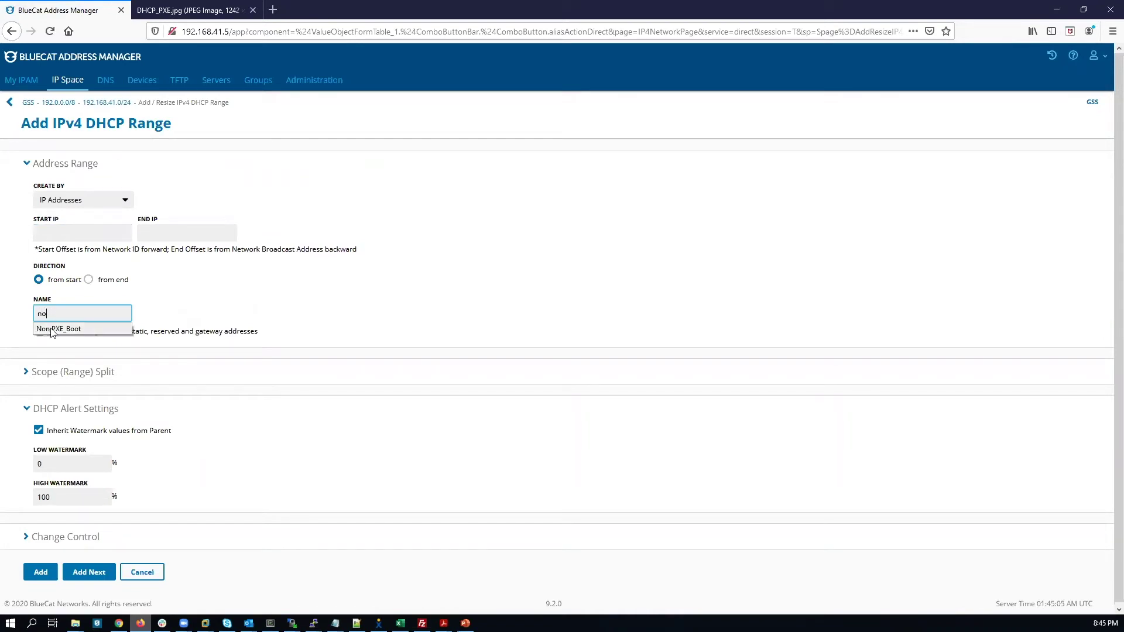
click(50, 329)
click(67, 231)
text(192)
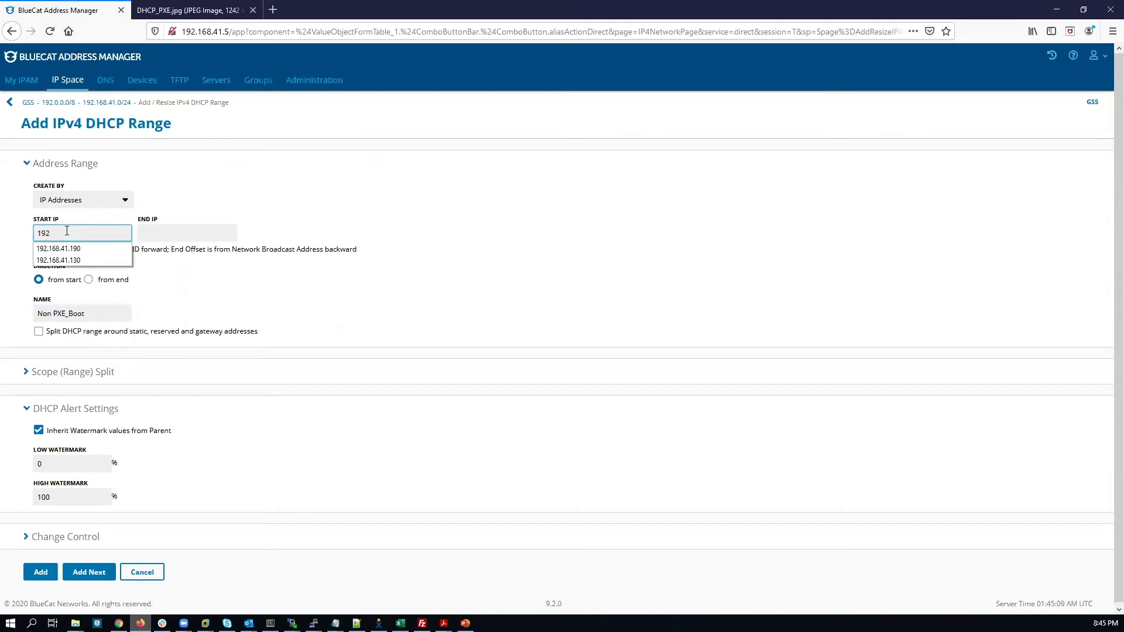
click(65, 261)
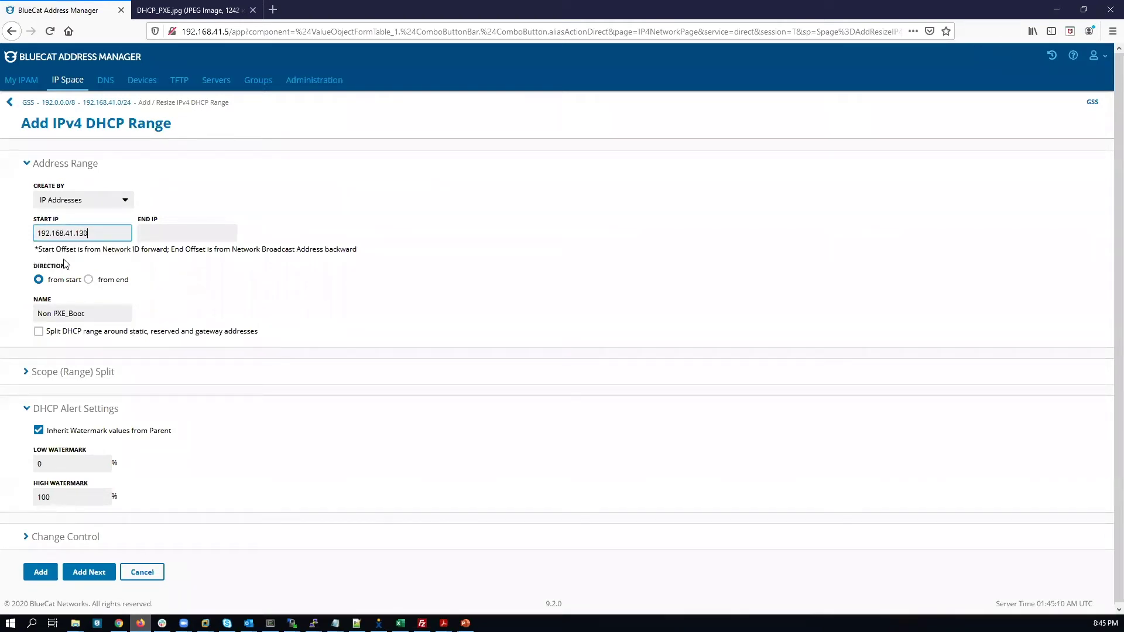
click(151, 236)
text(192)
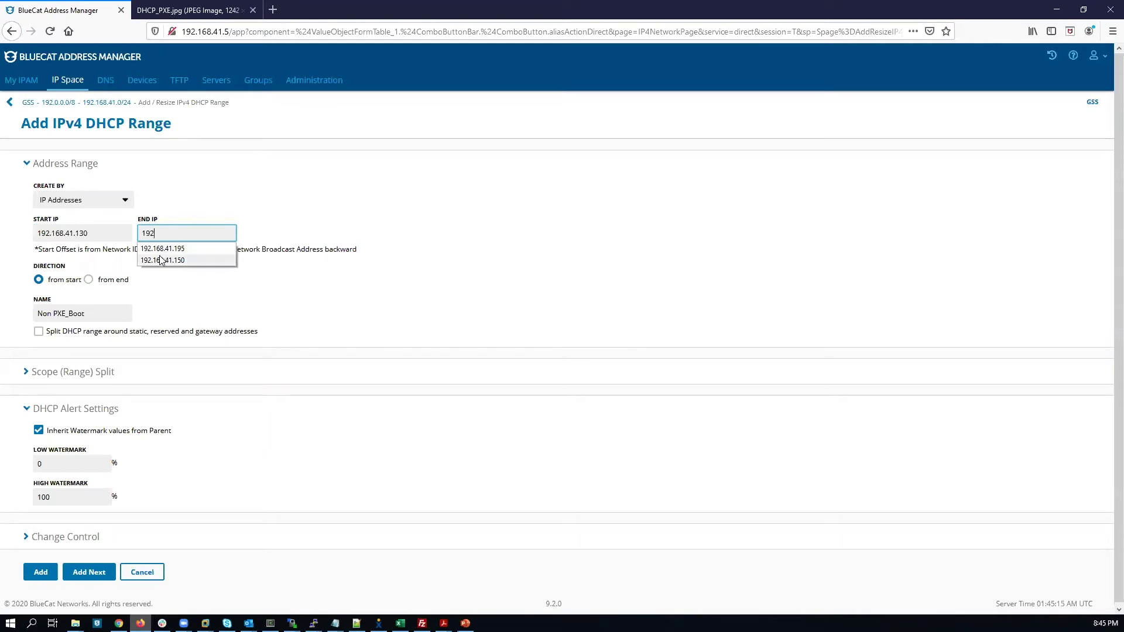
click(162, 260)
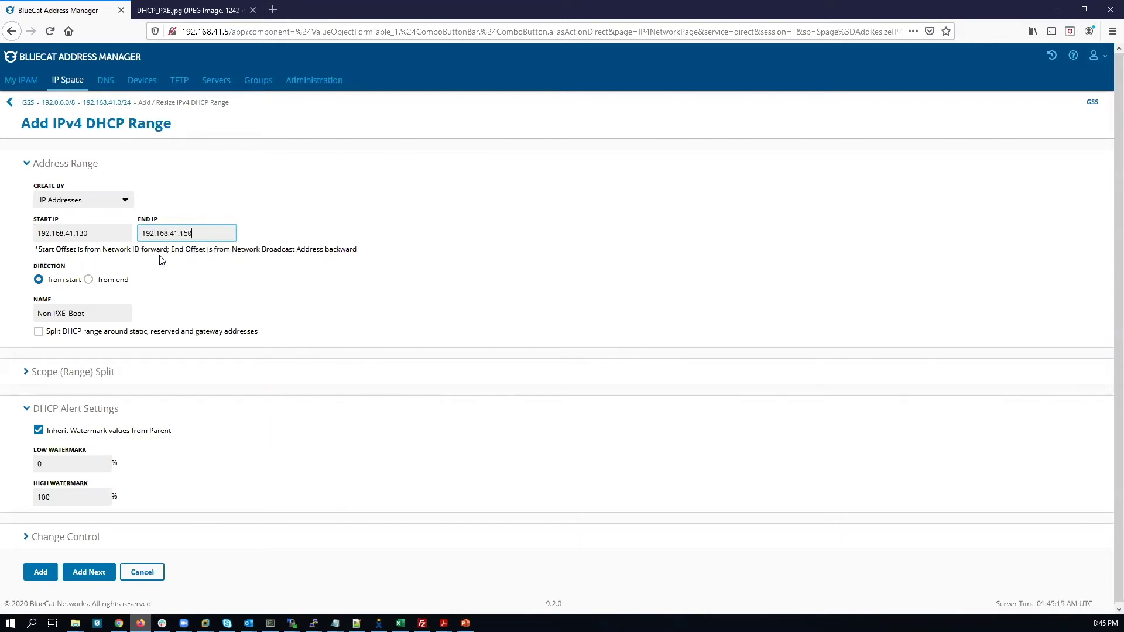
click(33, 570)
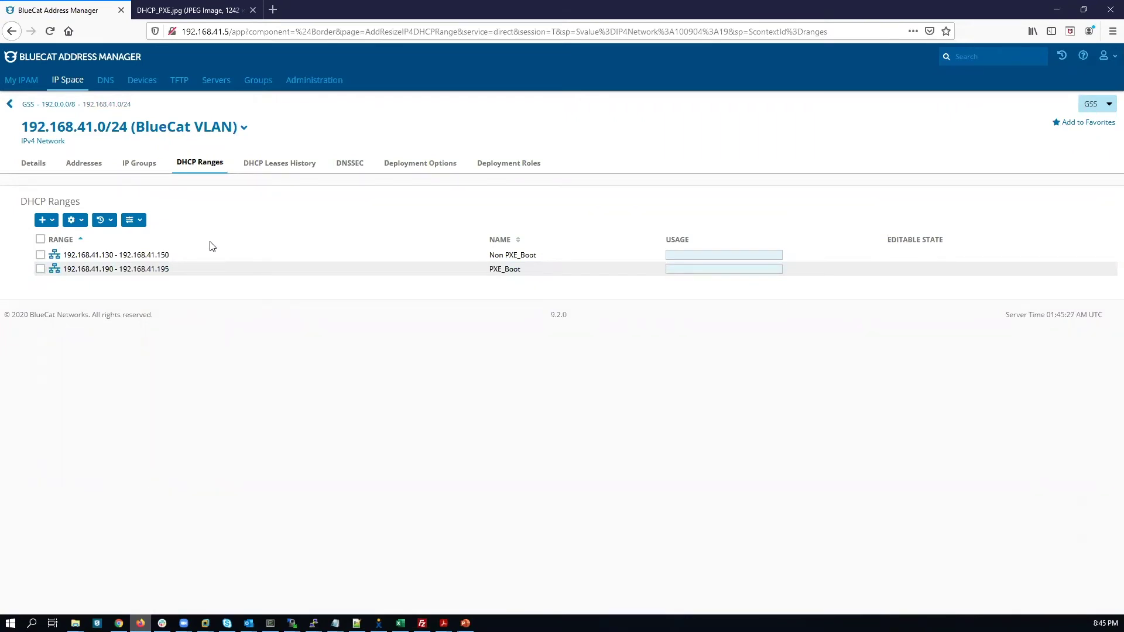
- Add a DHCP service option Deny Class Members of with match class PXE_Clients to the Non PXE_Boot range, for all servers
click(153, 256)
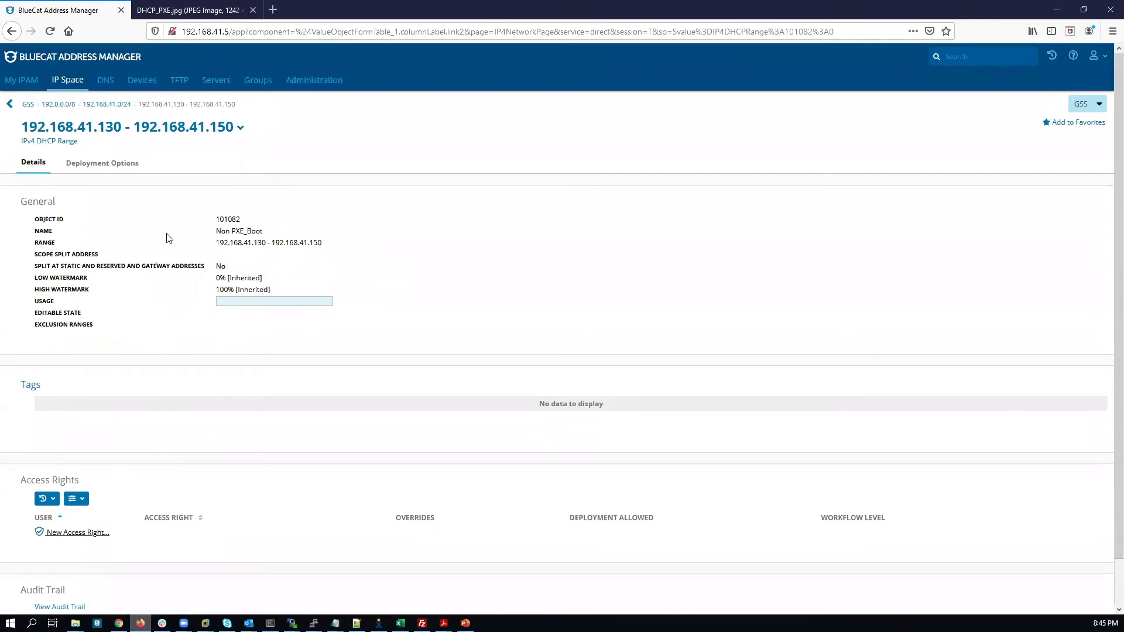
click(121, 164)
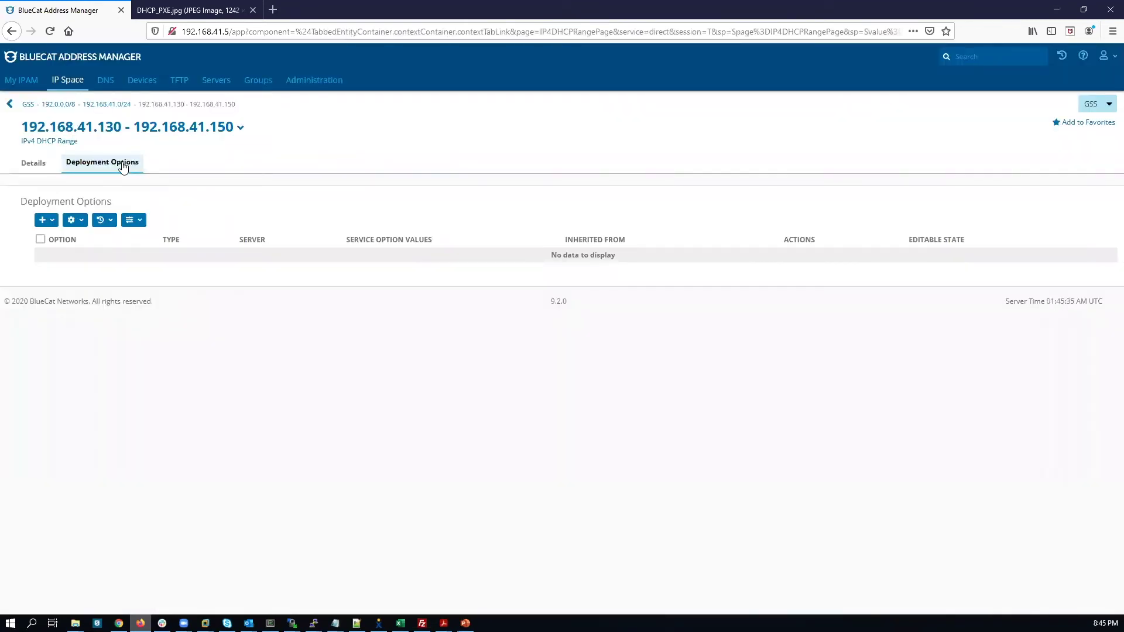
click(43, 222)
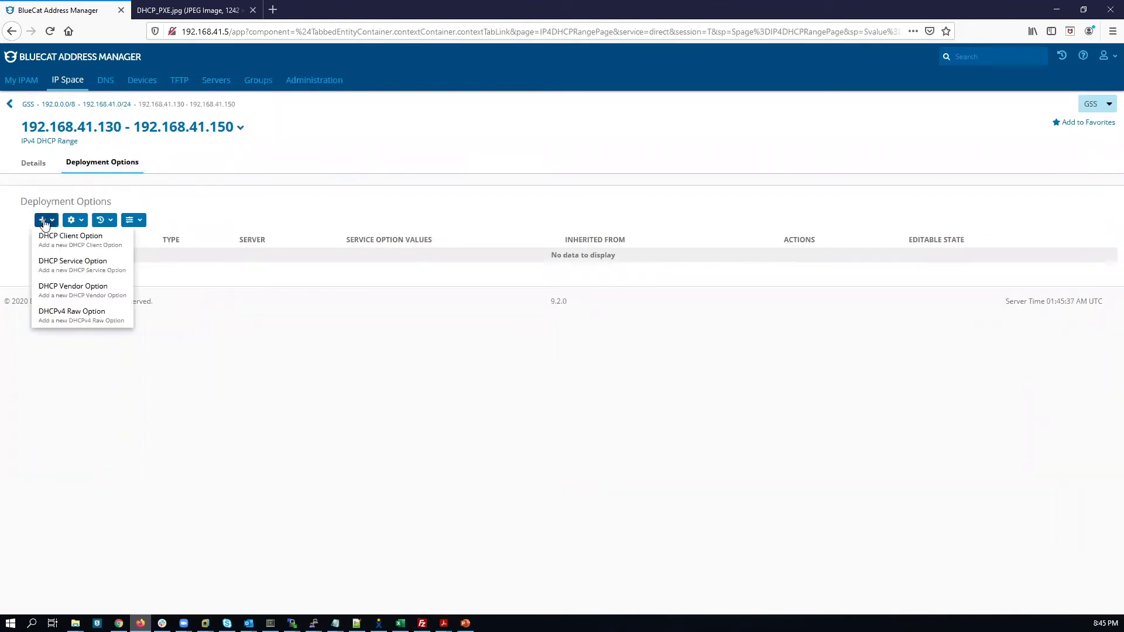
click(54, 266)
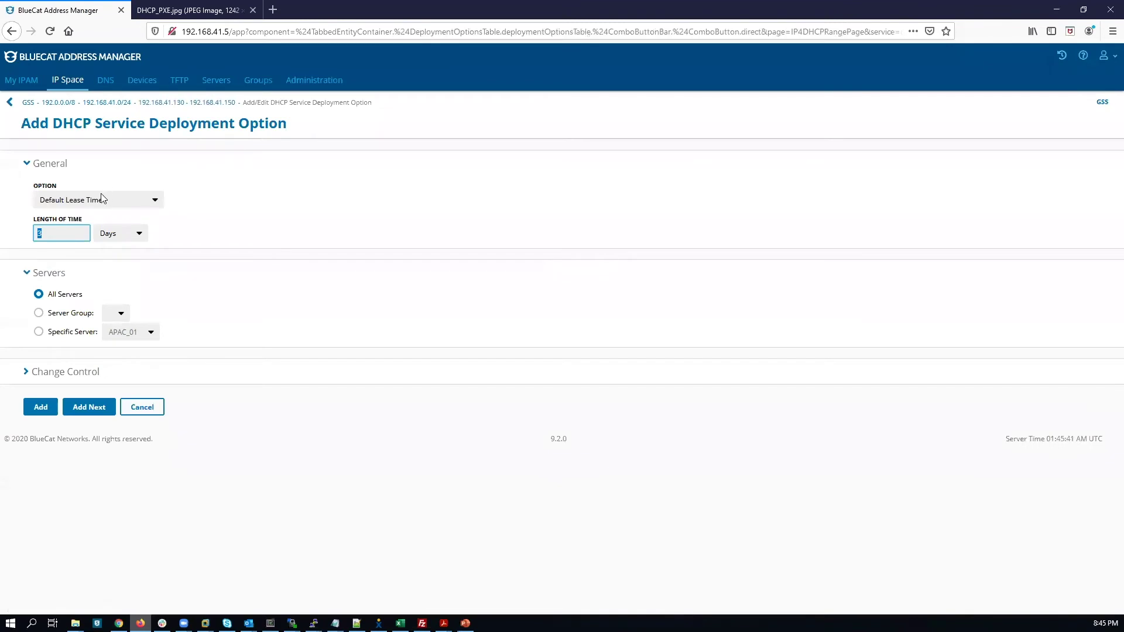
click(100, 197)
drag(159, 245, 156, 380)
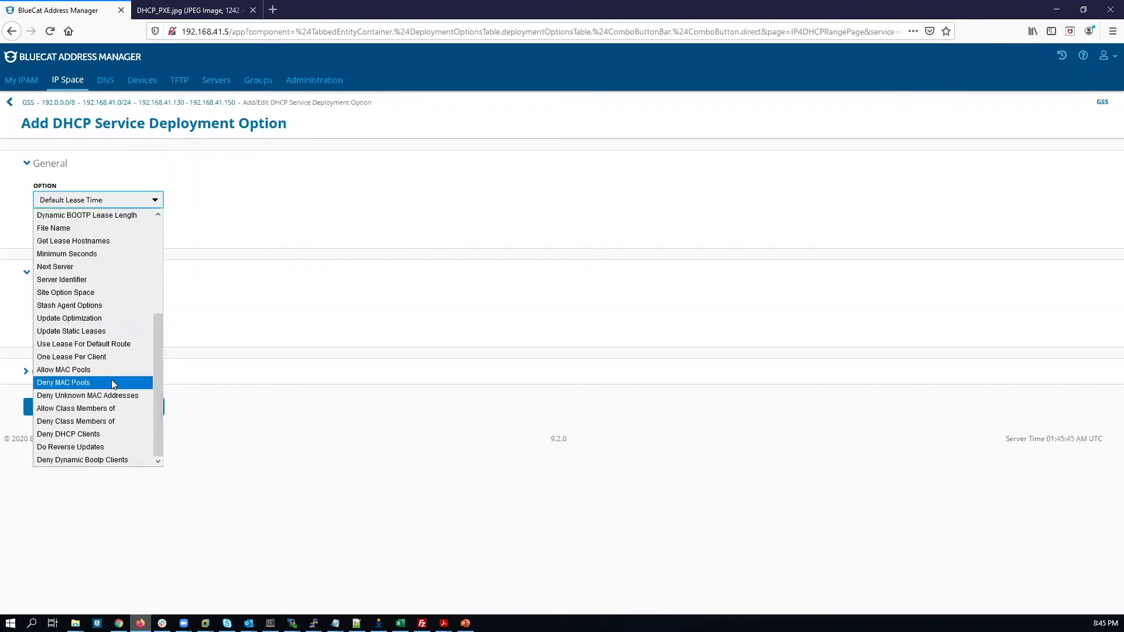
click(77, 421)
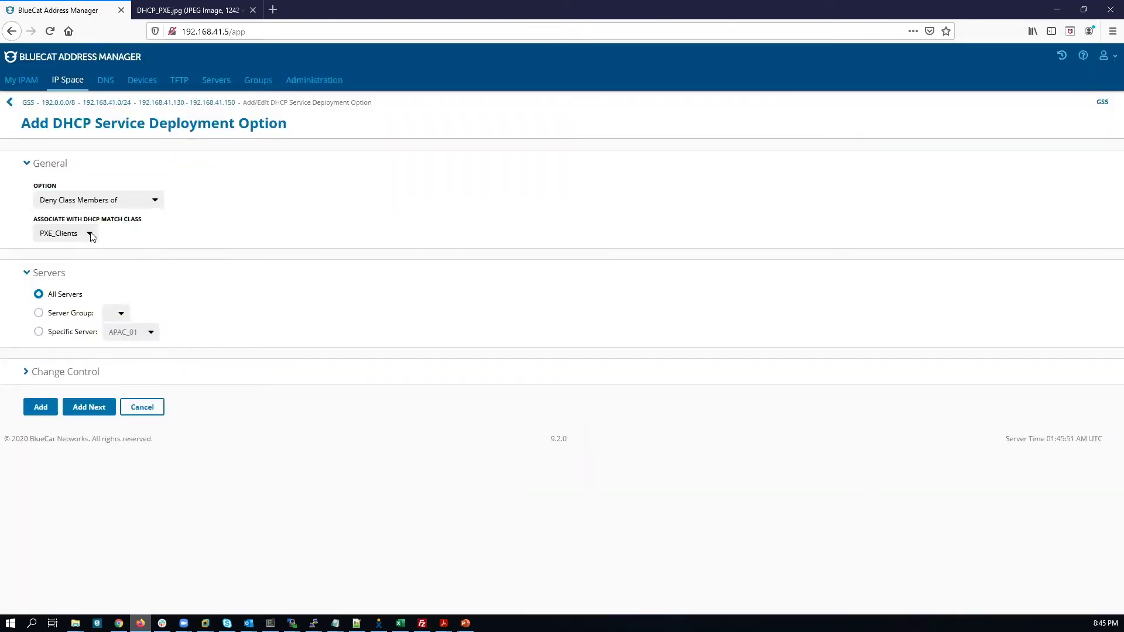
click(90, 234)
click(89, 233)
click(41, 408)
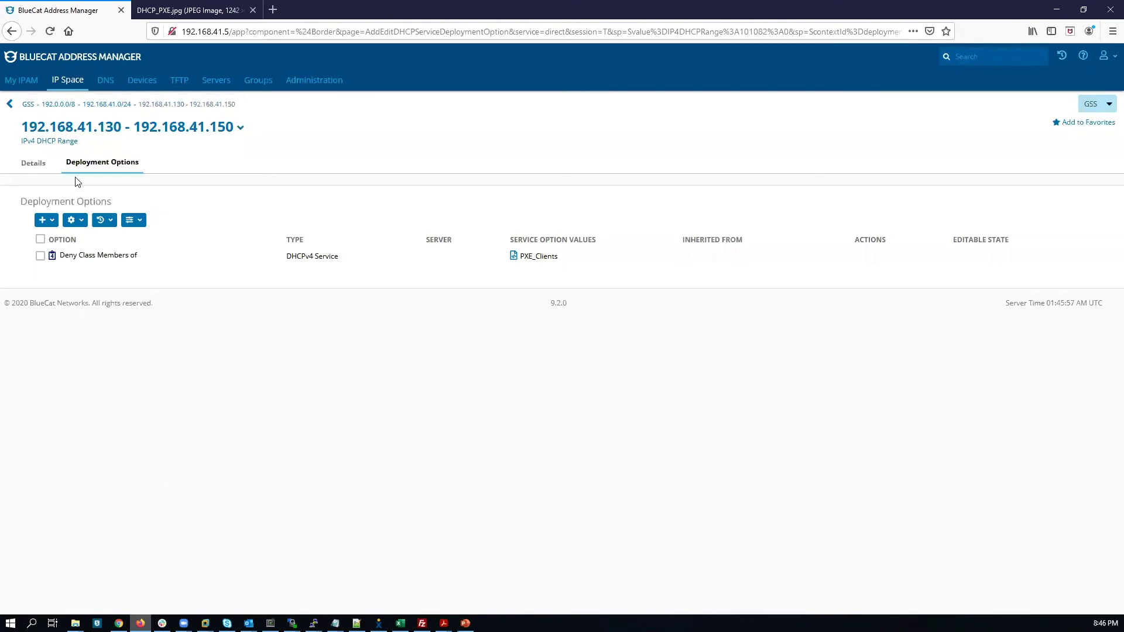
- Add a DHCP service option Allow Class Members of with match class PXE_Clients to the PXE_Boot range, for all servers
click(111, 103)
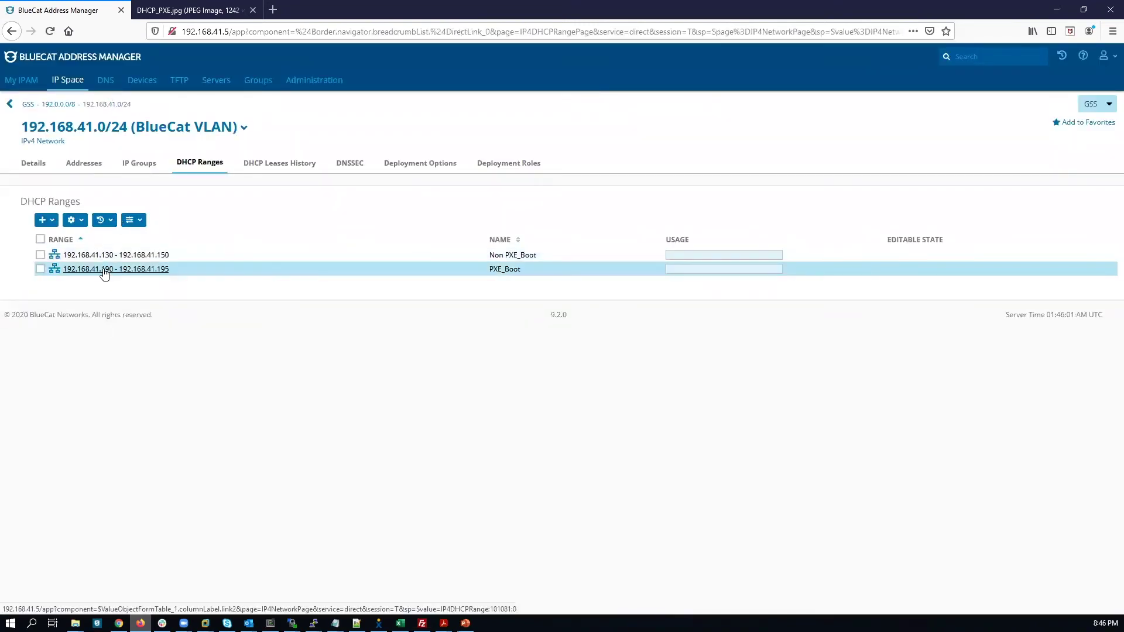
click(105, 270)
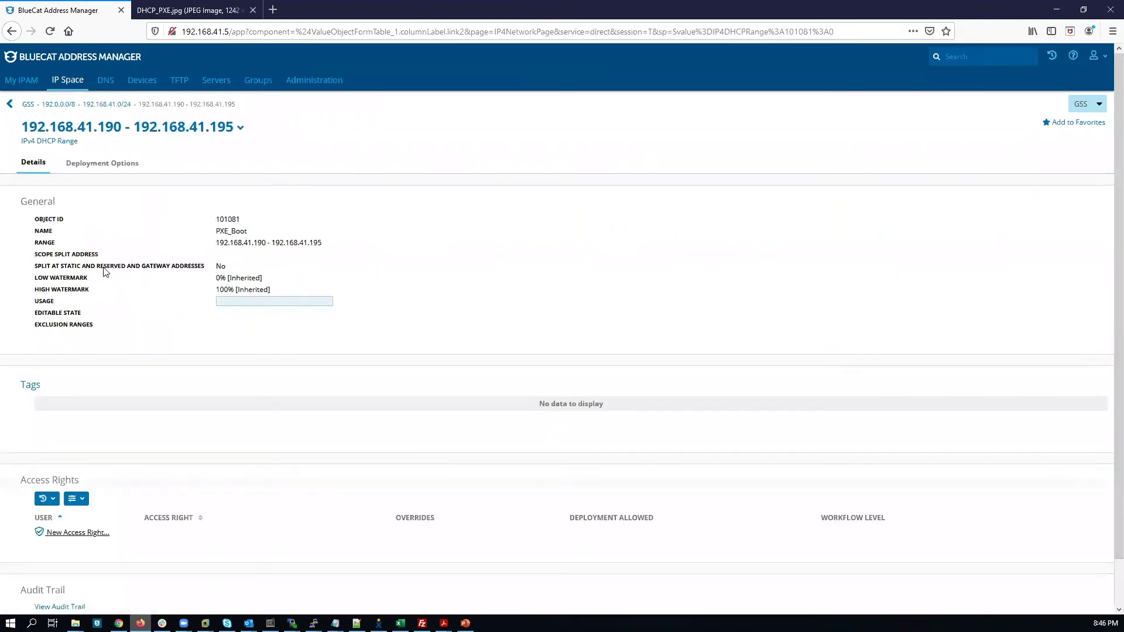
click(115, 165)
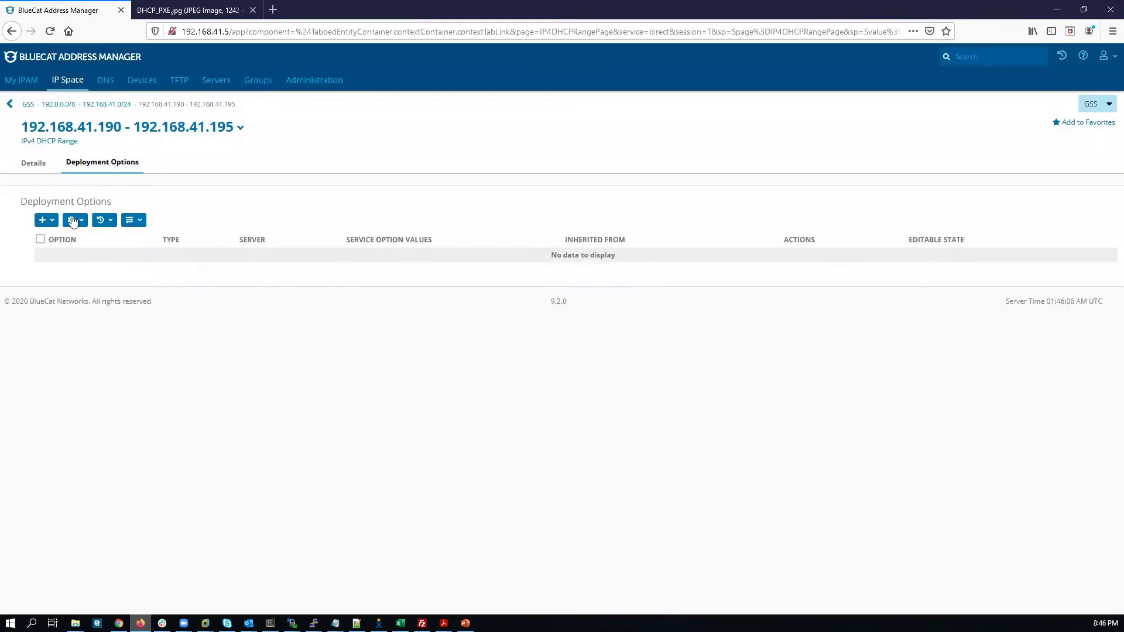
click(47, 221)
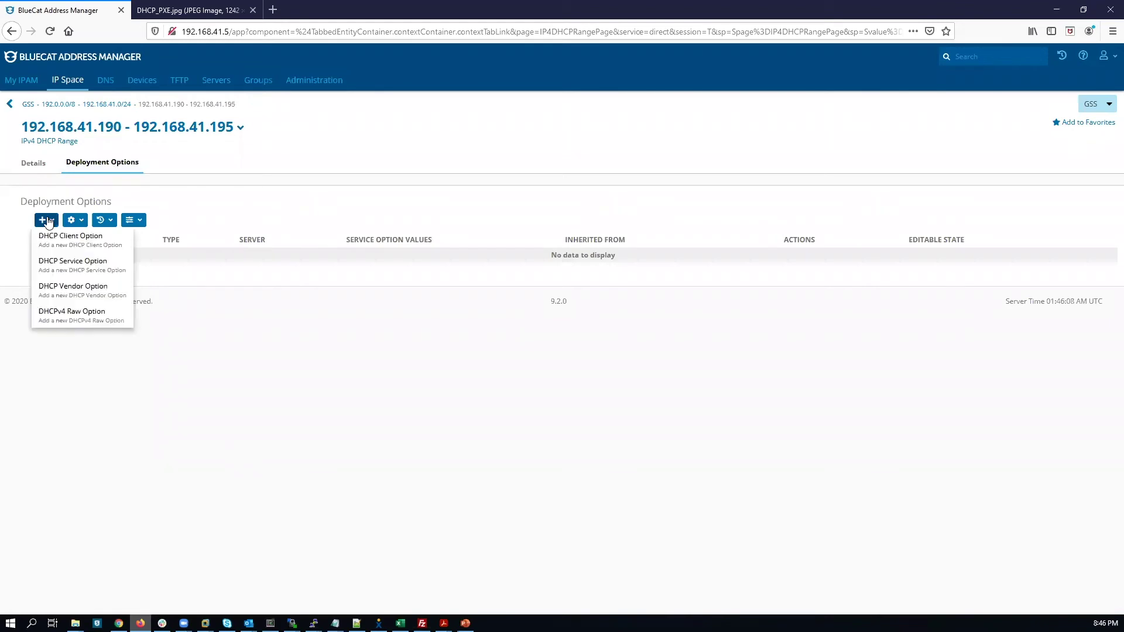
click(51, 264)
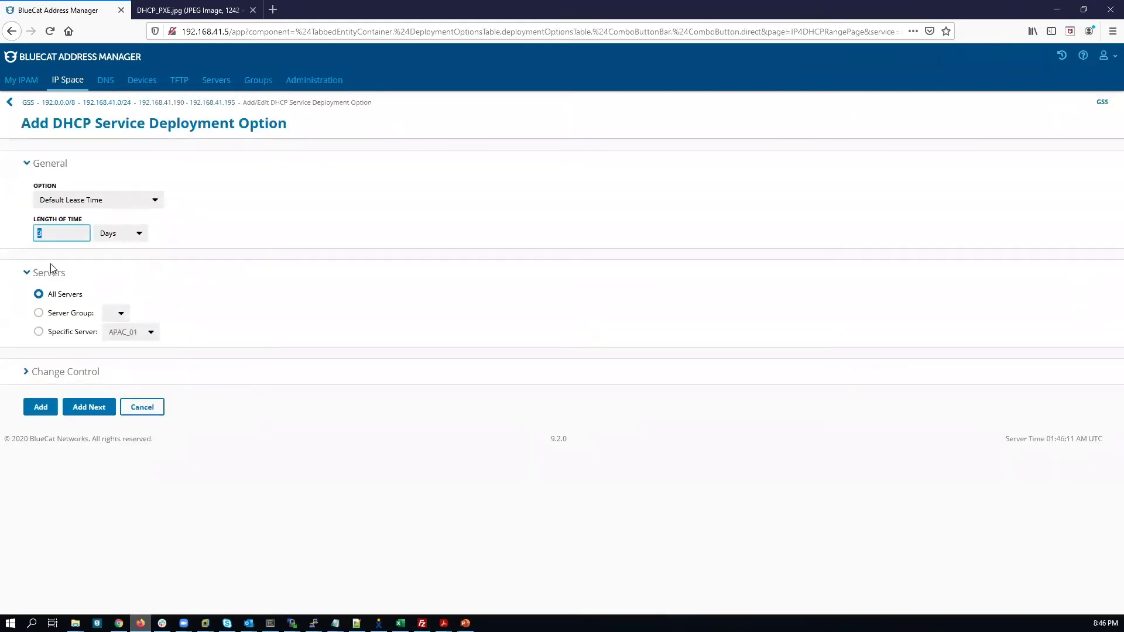
click(87, 202)
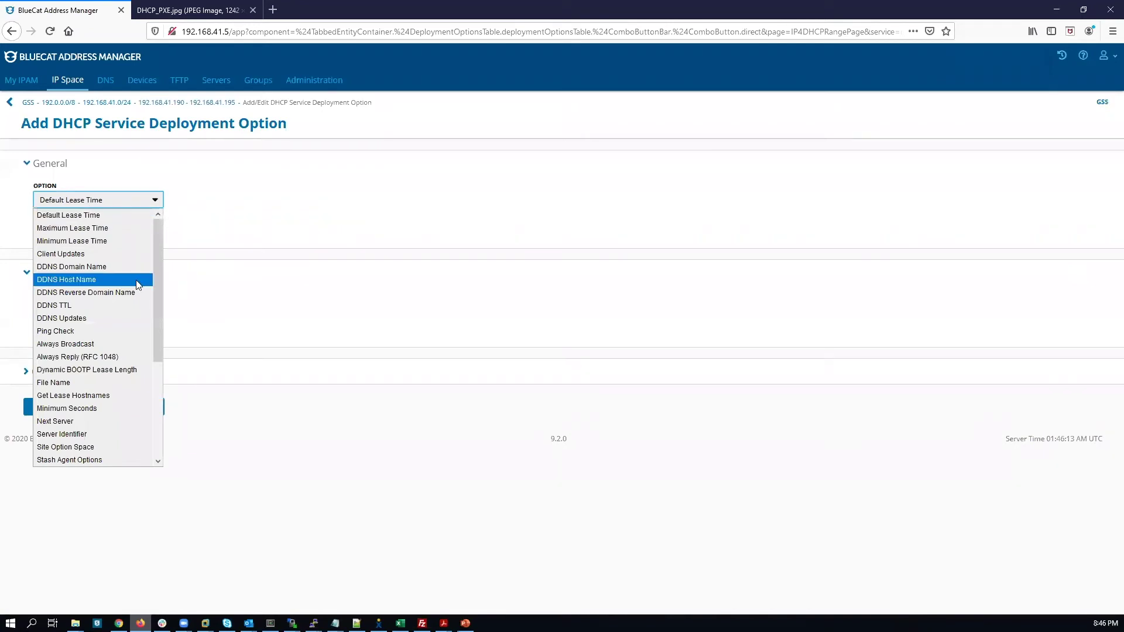
drag(159, 343, 158, 431)
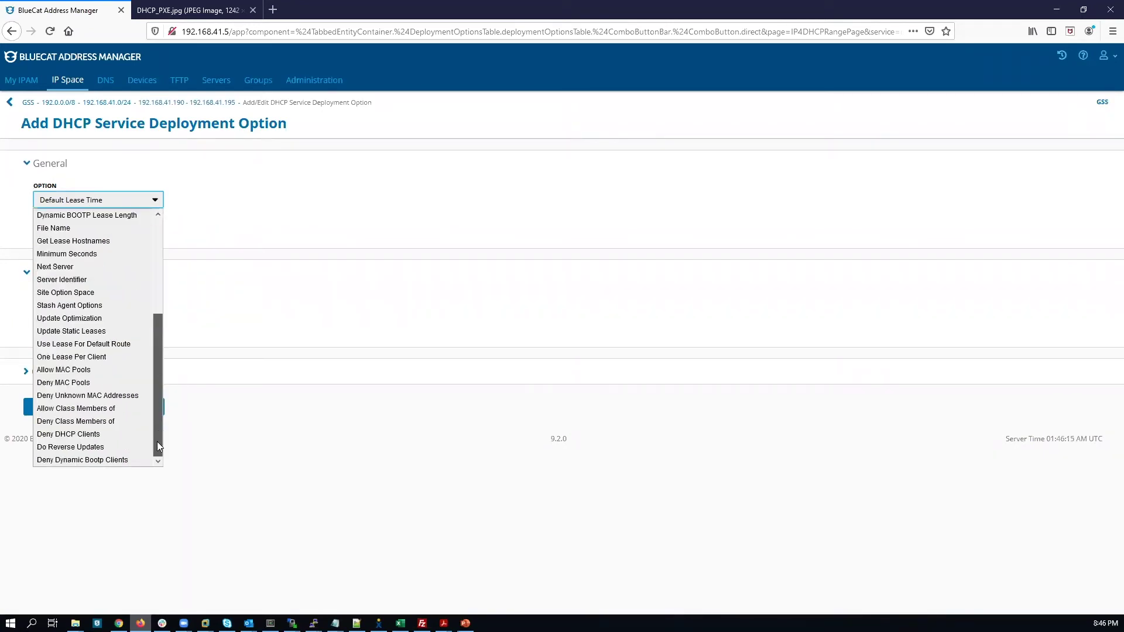
click(109, 409)
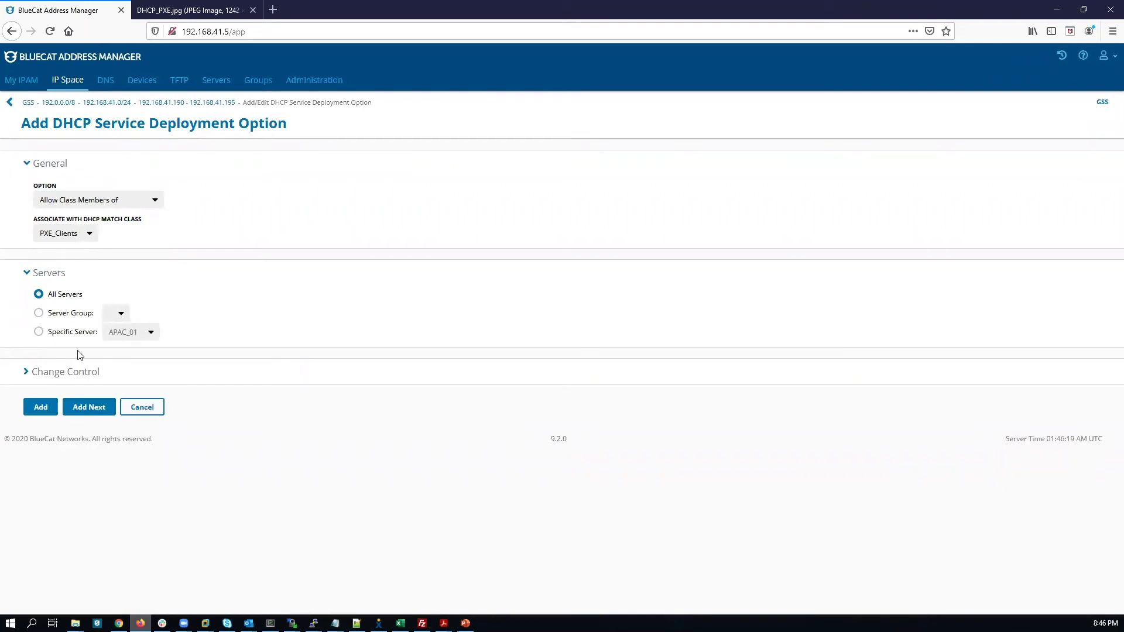
click(40, 409)
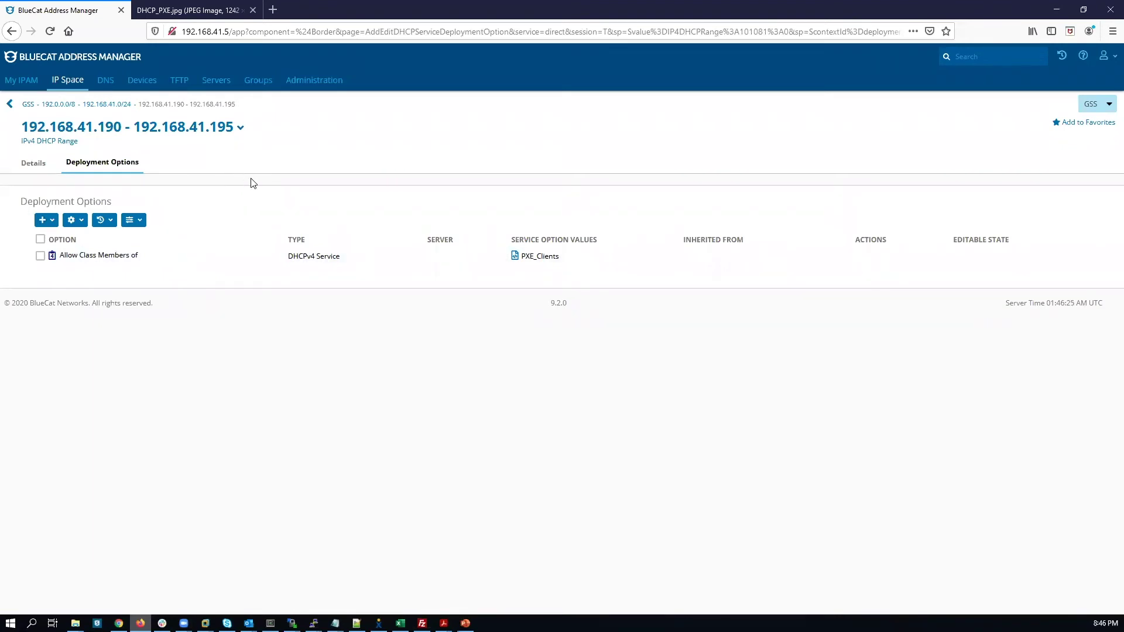
- Deploy only the DHCP service to the PRIMARY server, leaving DNS out of the deployment
click(222, 86)
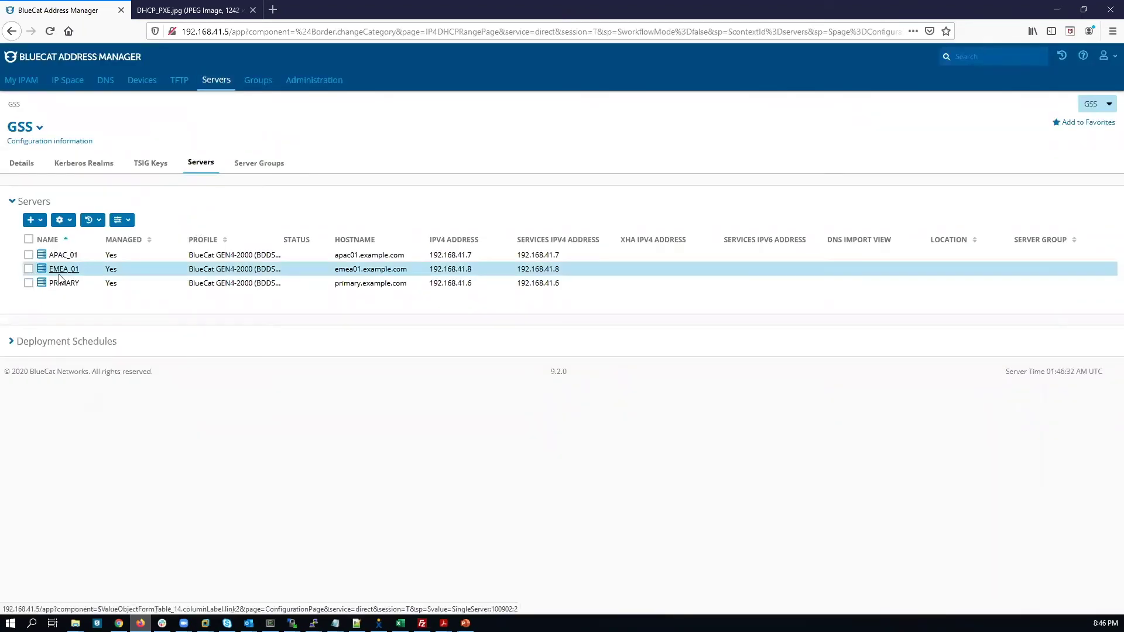
click(28, 285)
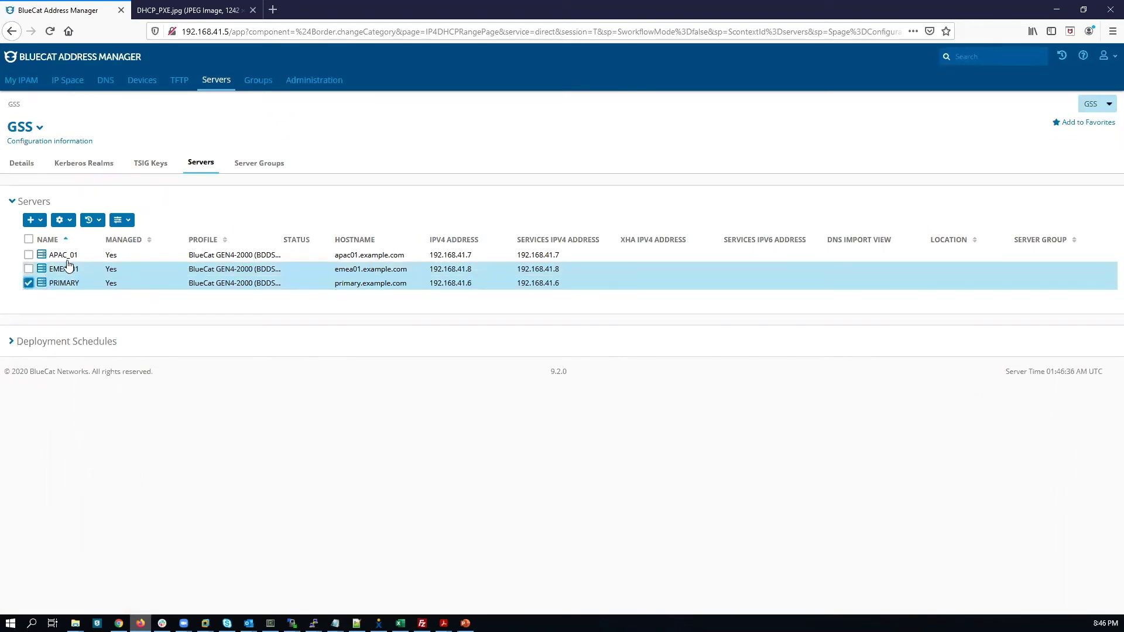
click(68, 222)
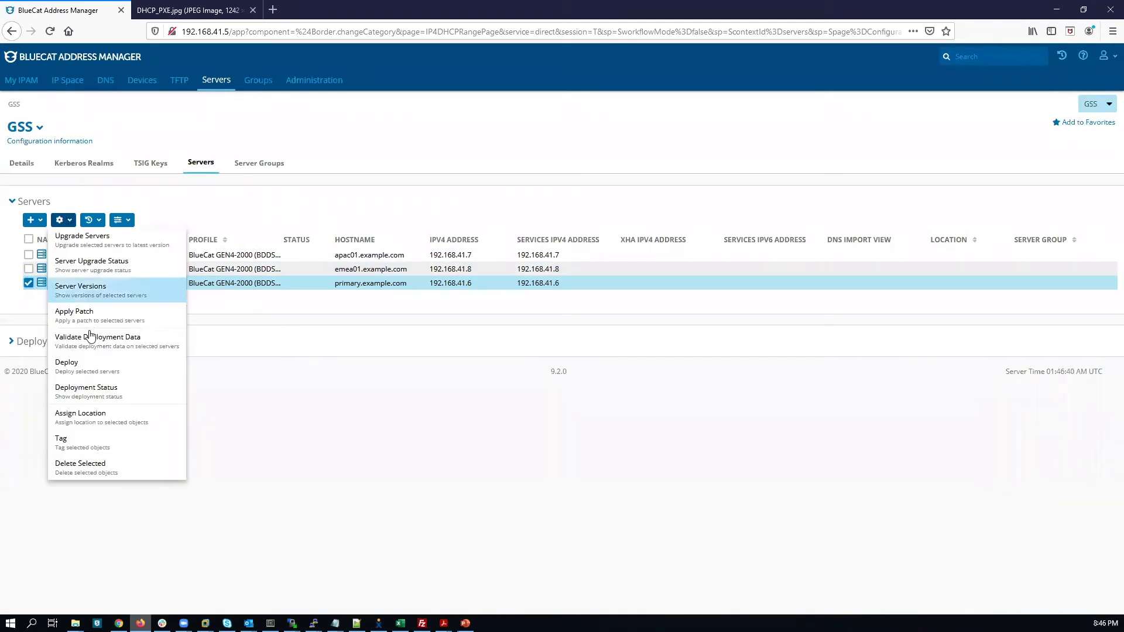
click(78, 366)
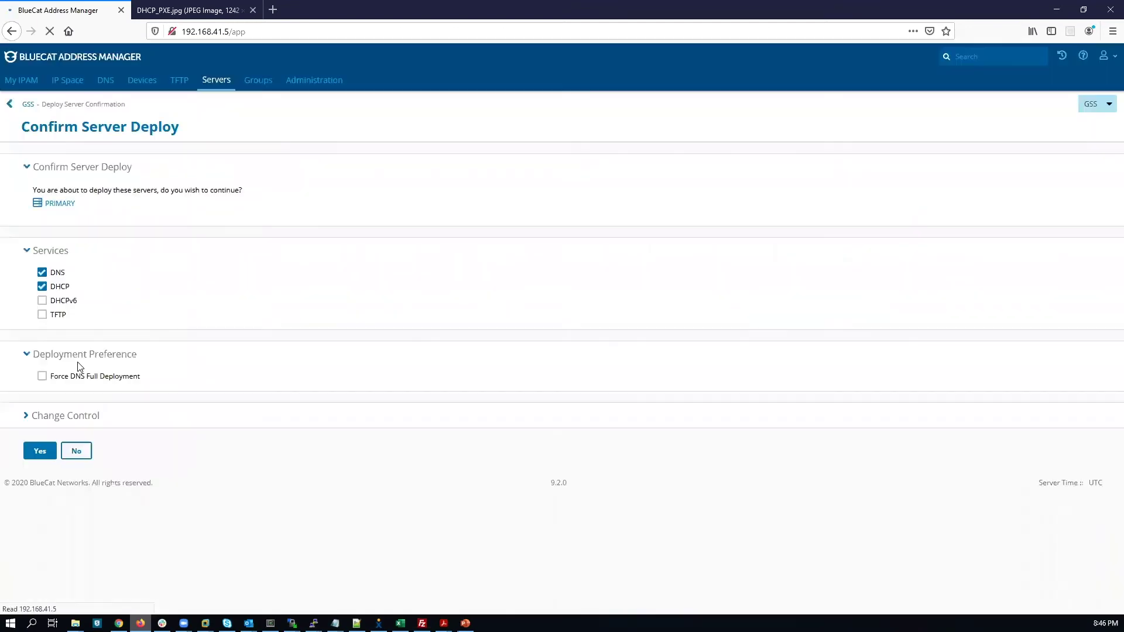
click(41, 273)
click(40, 451)
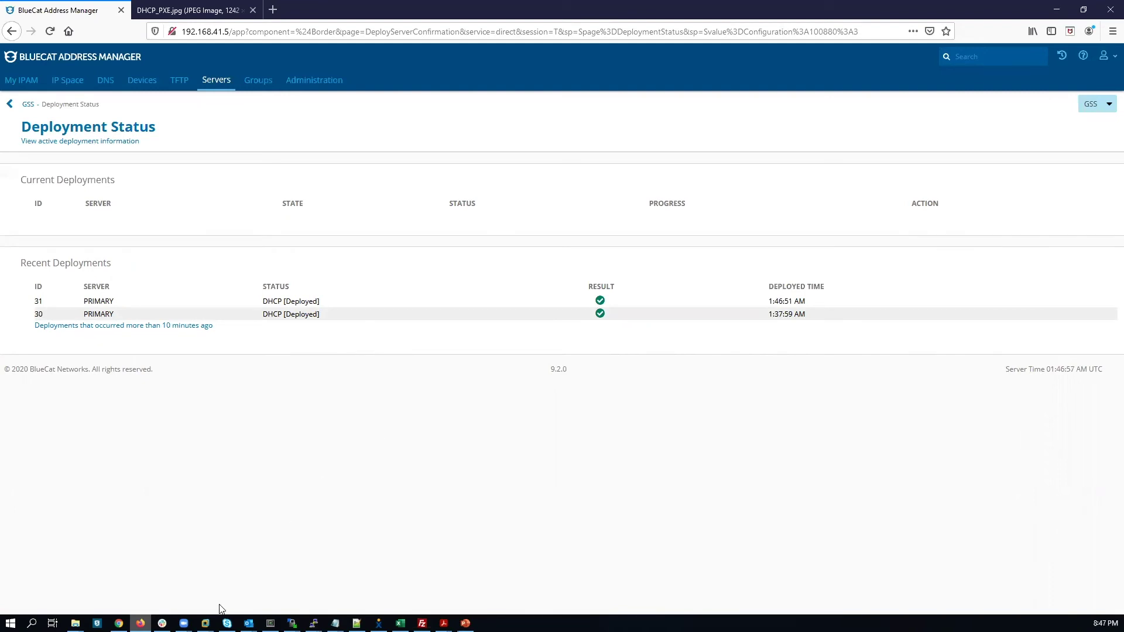
- Switch to VMware Workstation and power on the PXE_Client virtual machine to test its network boot
mouse_move(205, 622)
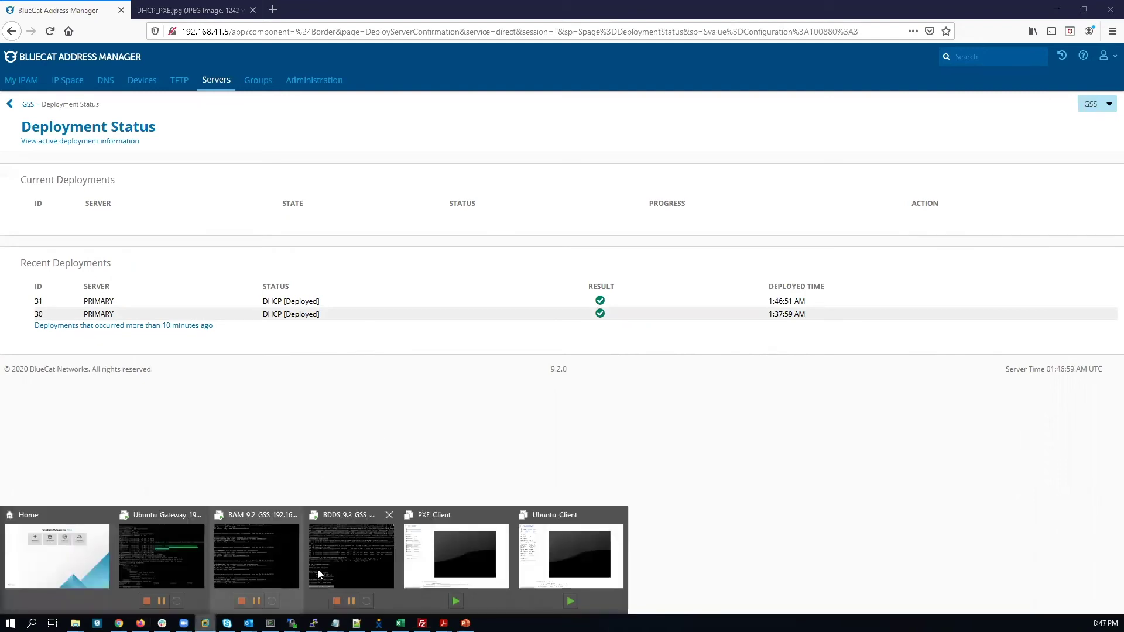
click(445, 540)
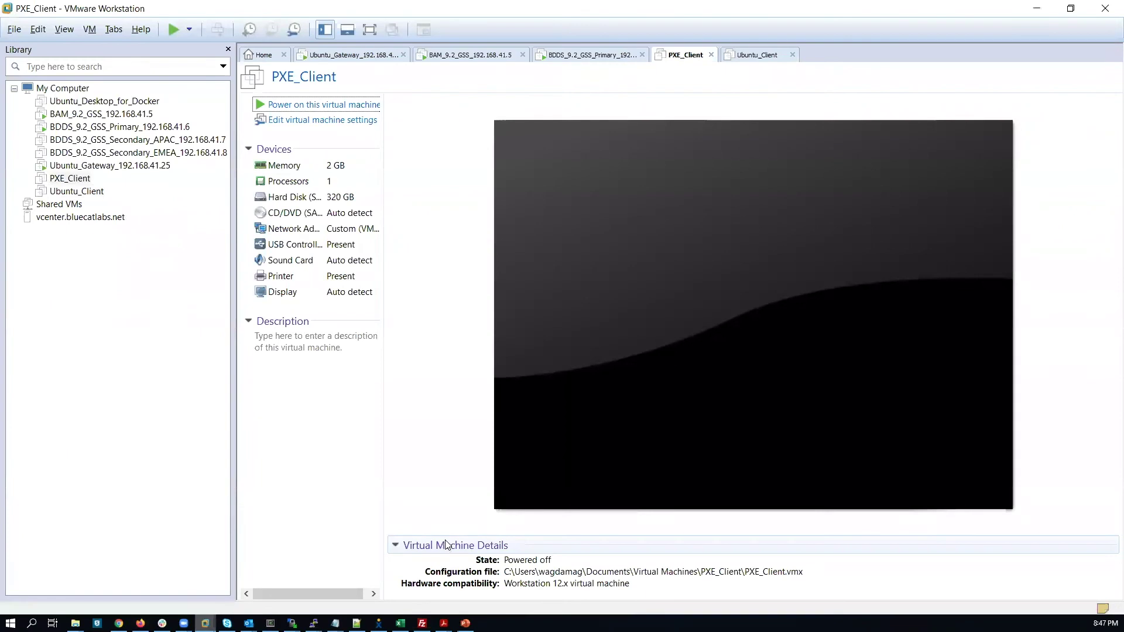
click(68, 180)
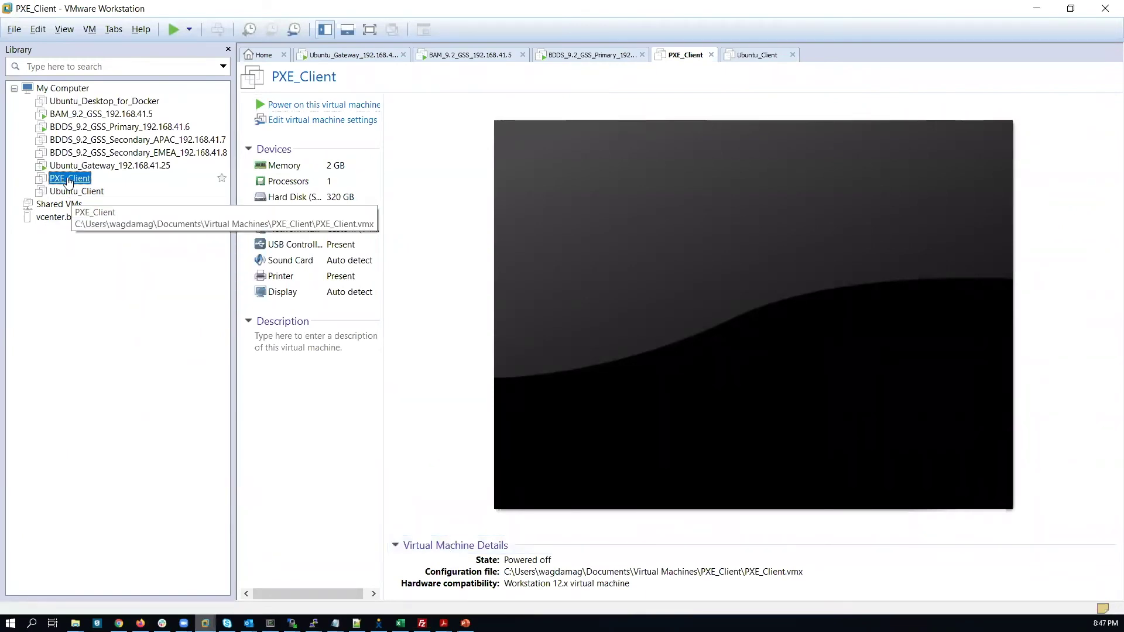
click(257, 105)
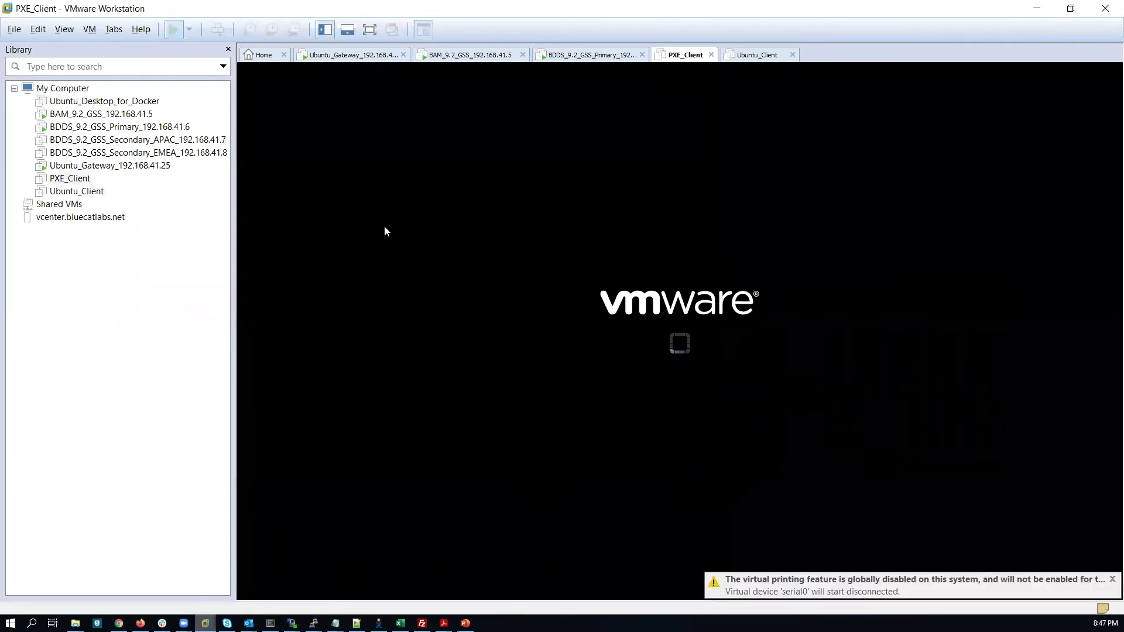
click(585, 345)
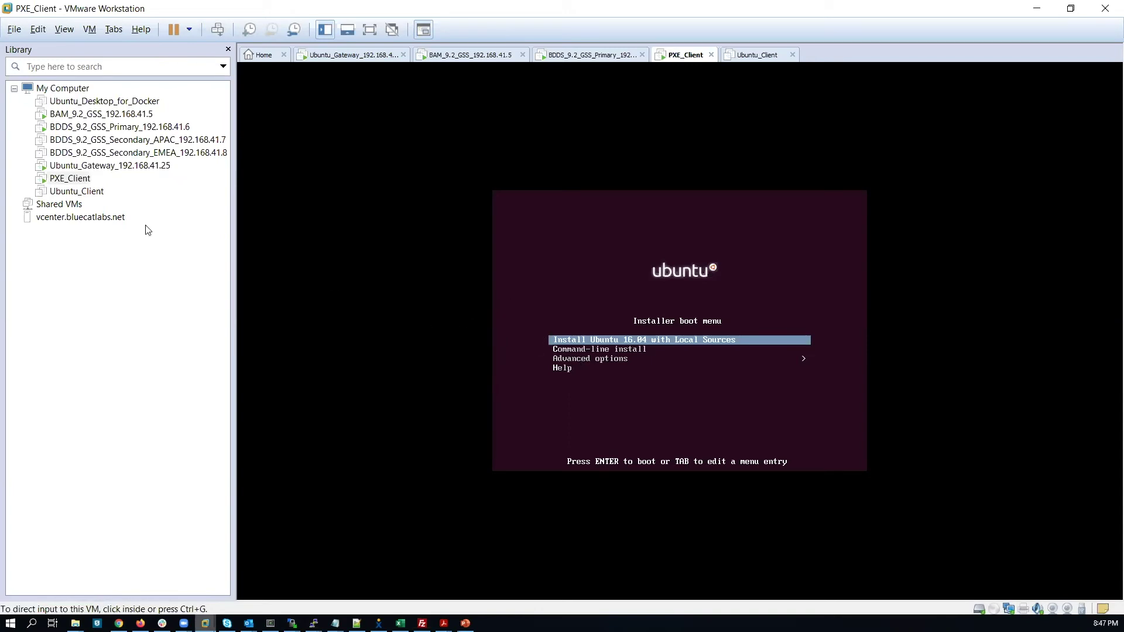
- Return to BlueCat Address Manager and check the 192.168.41.0/24 address list for the PXE client's lease in the PXE_Boot range
mouse_move(140, 623)
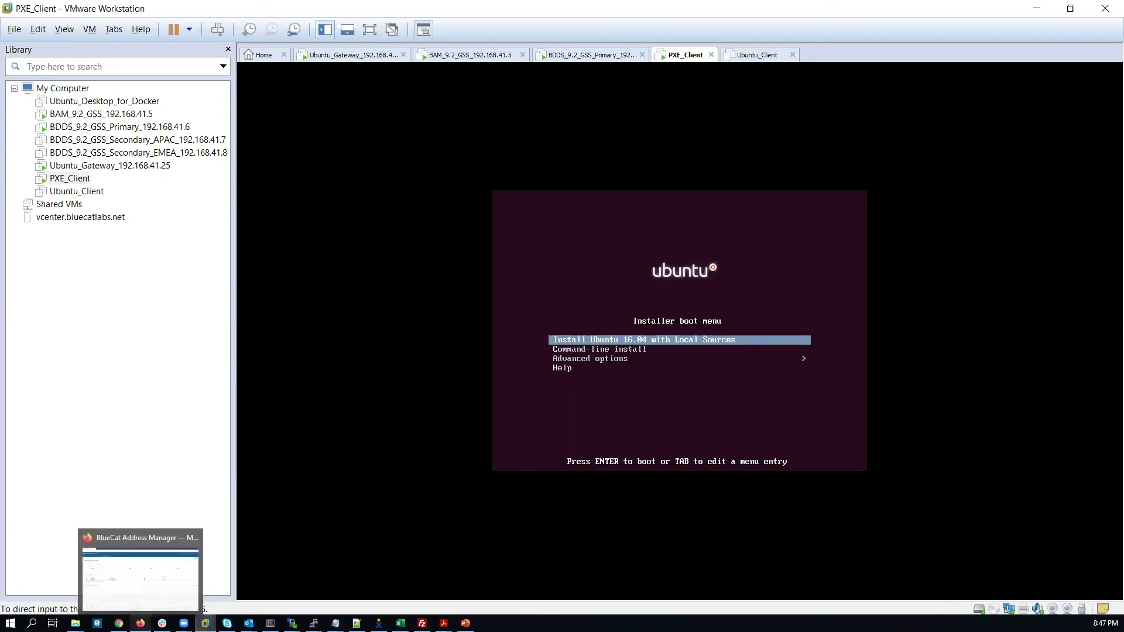
click(139, 591)
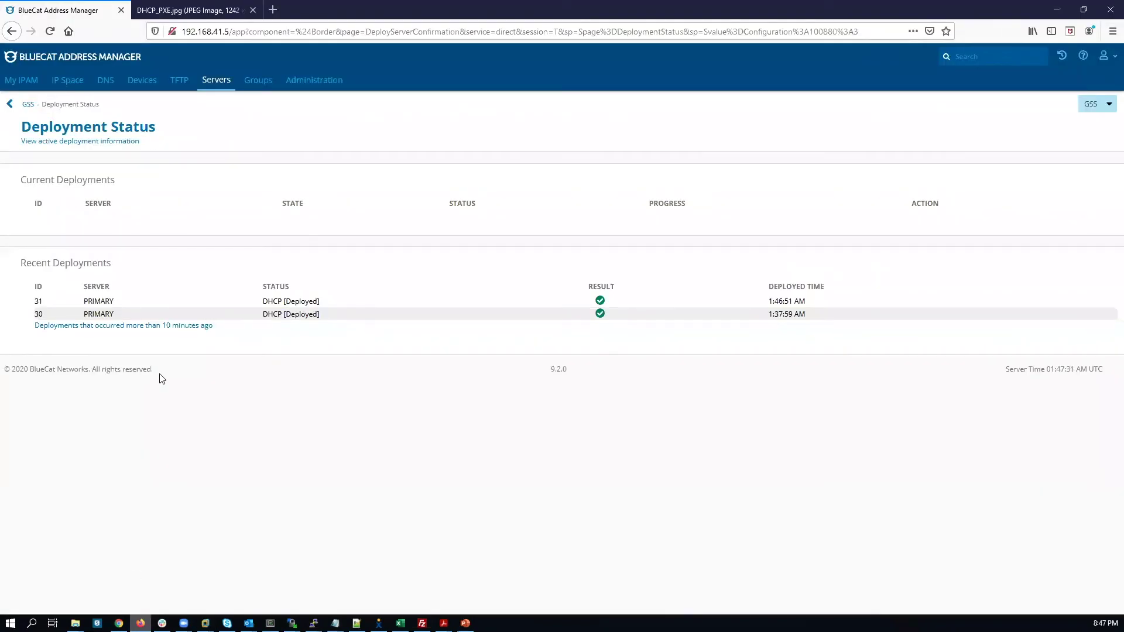
click(73, 85)
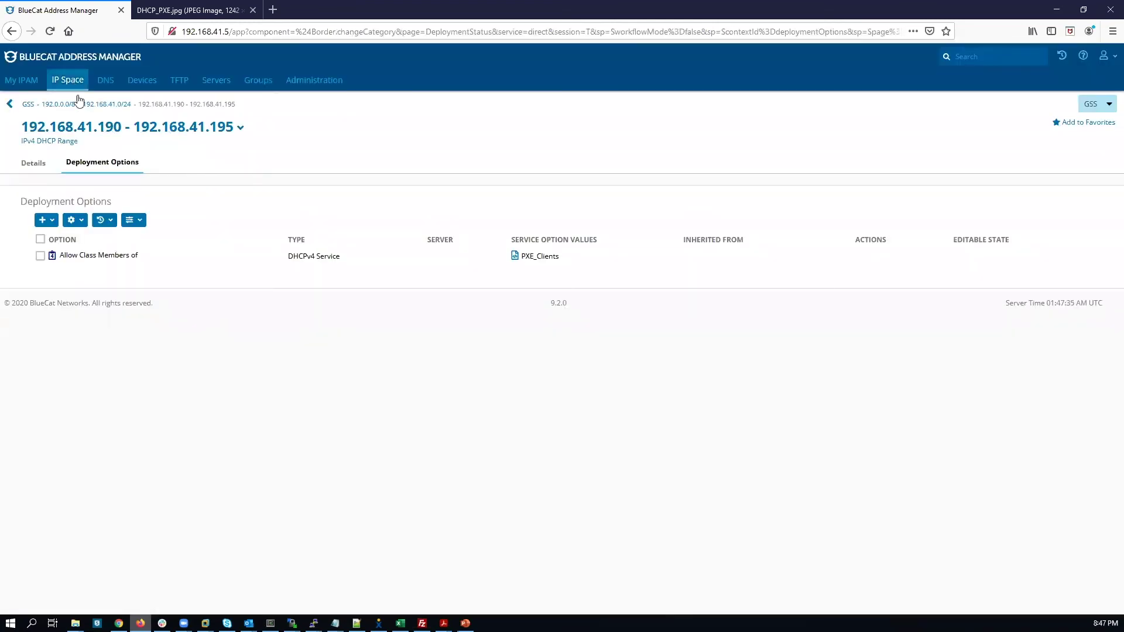
click(94, 106)
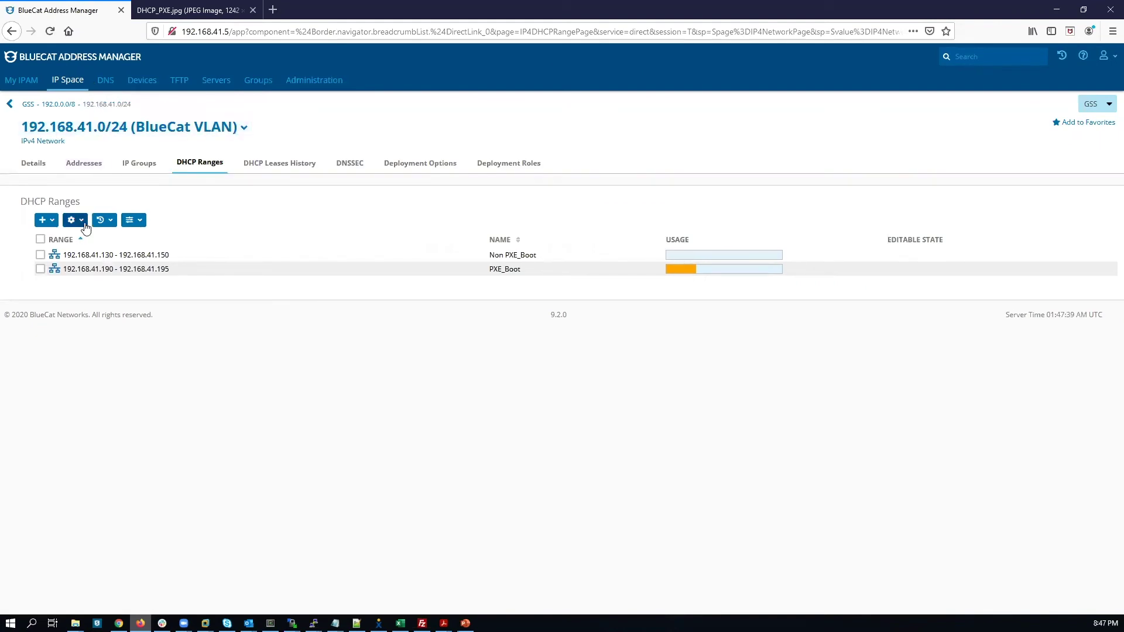
click(85, 164)
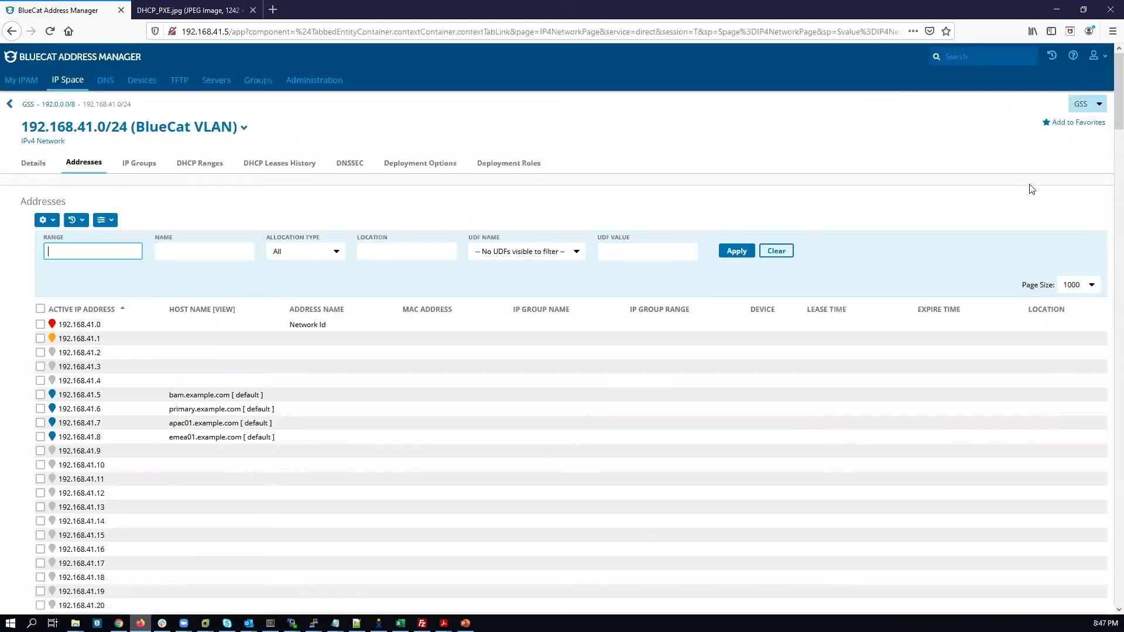
scroll(1106, 205, down, 15)
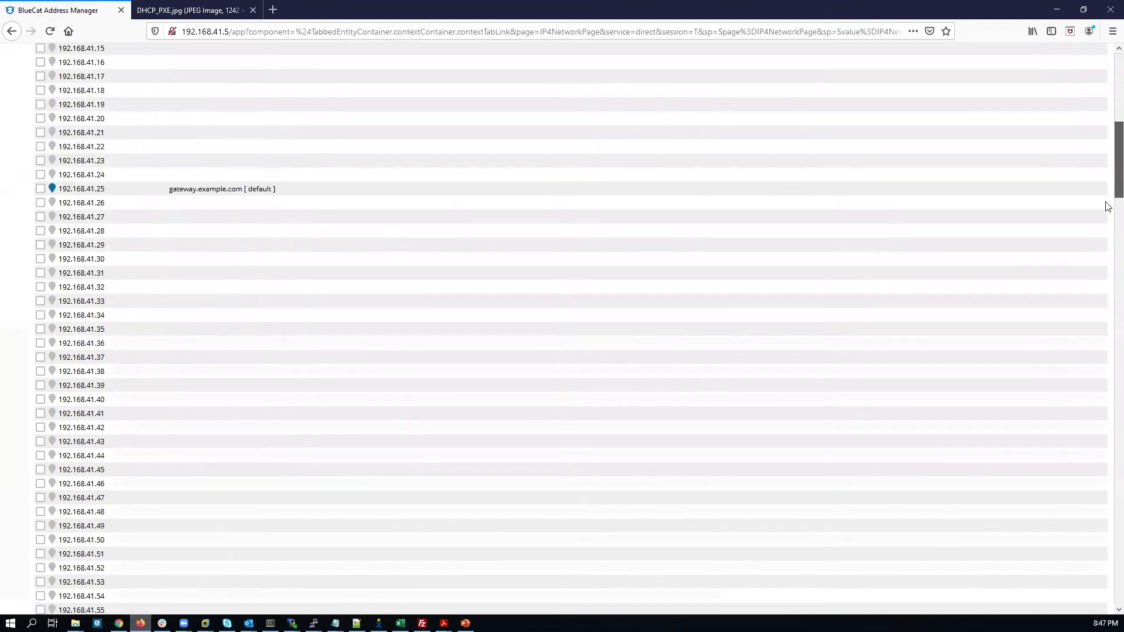
scroll(1109, 297, down, 20)
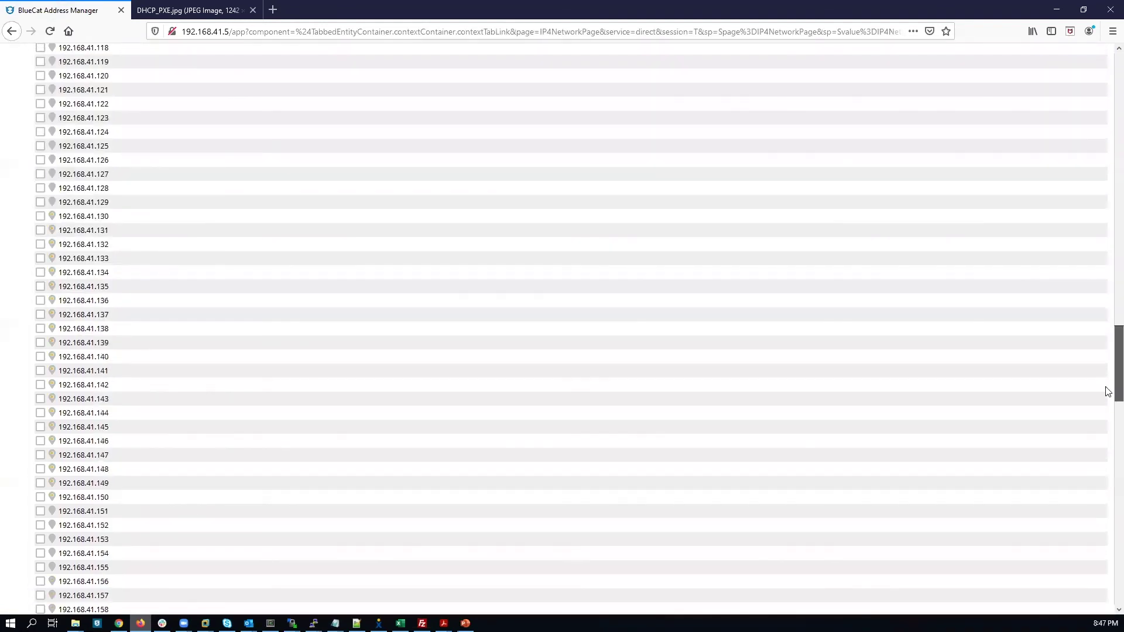
scroll(1107, 455, down, 14)
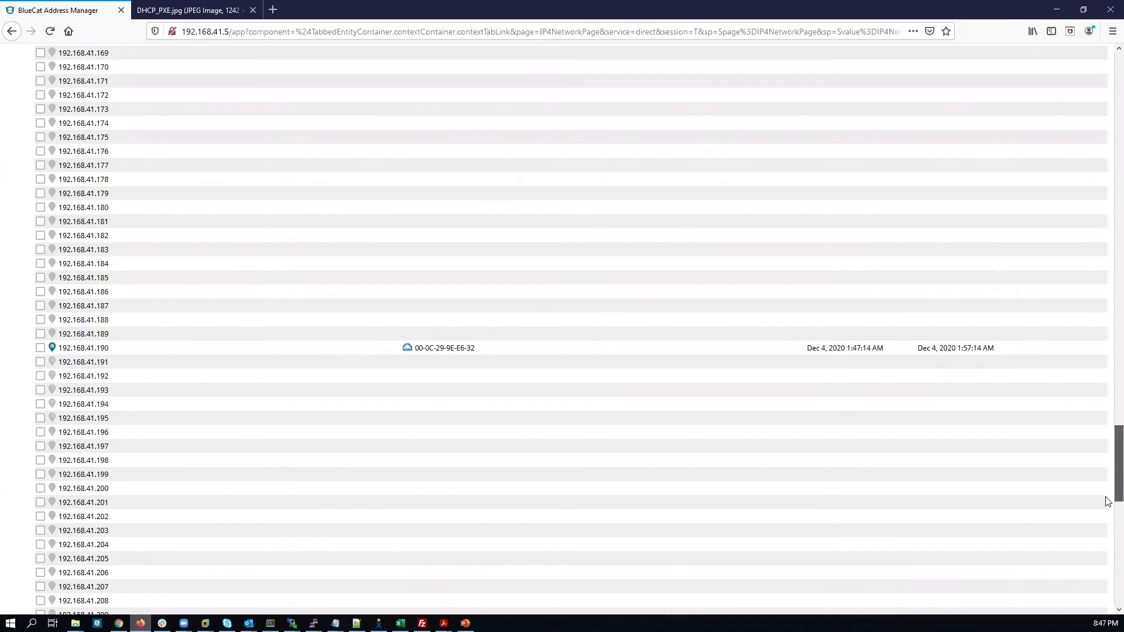
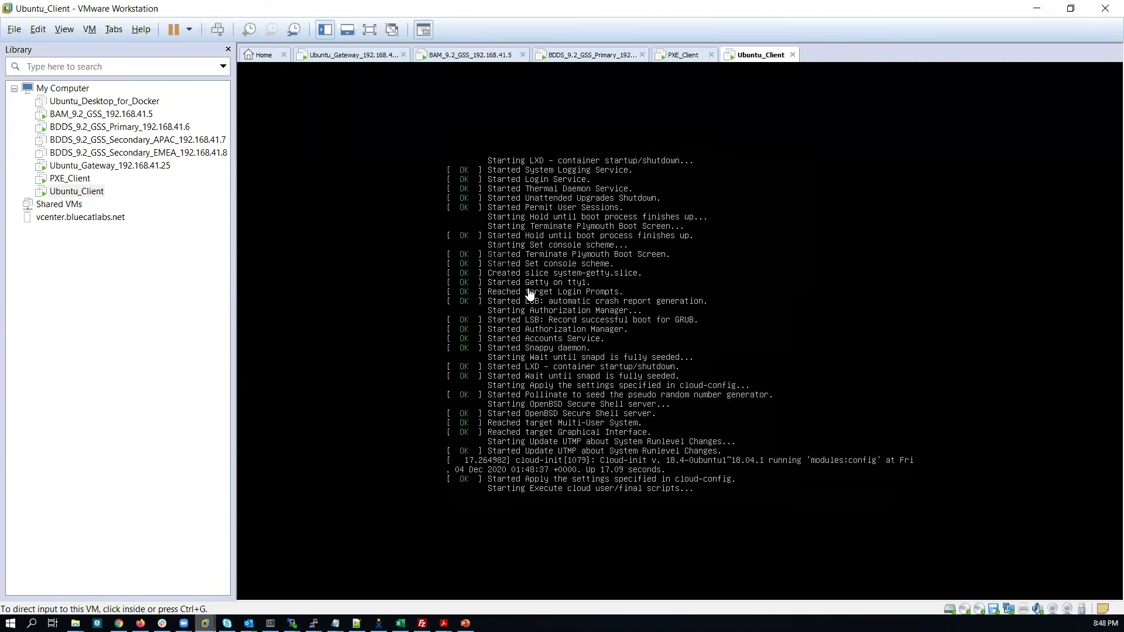
- Log in to the Ubuntu_Client console as bluecat with the account password and run ifconfig to check its IP address
click(529, 295)
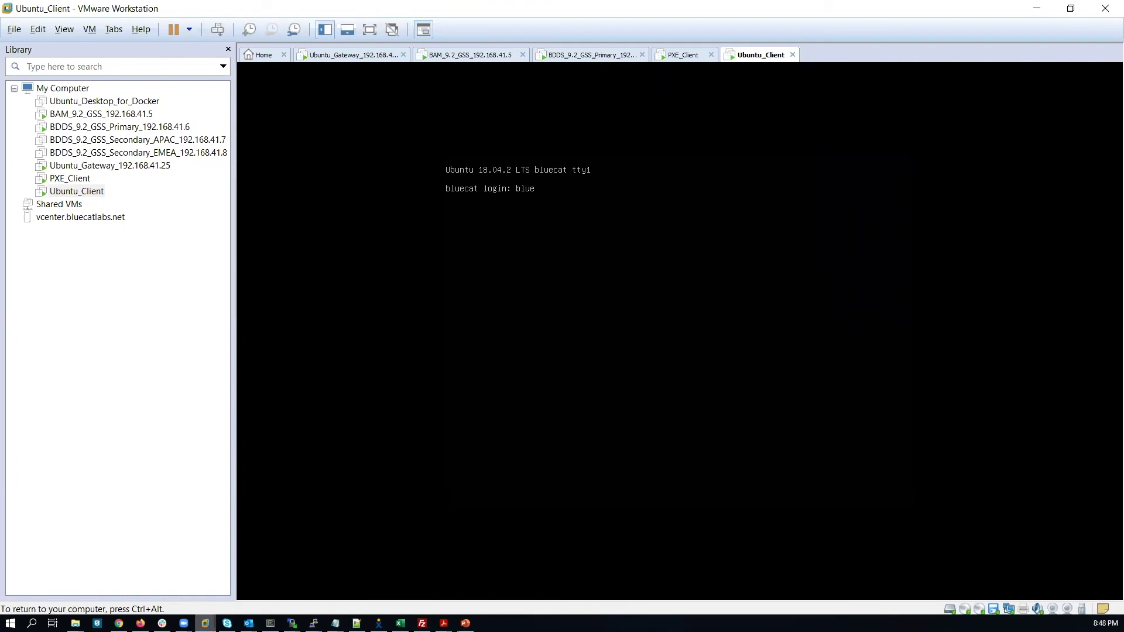
key(Return)
key(Return)
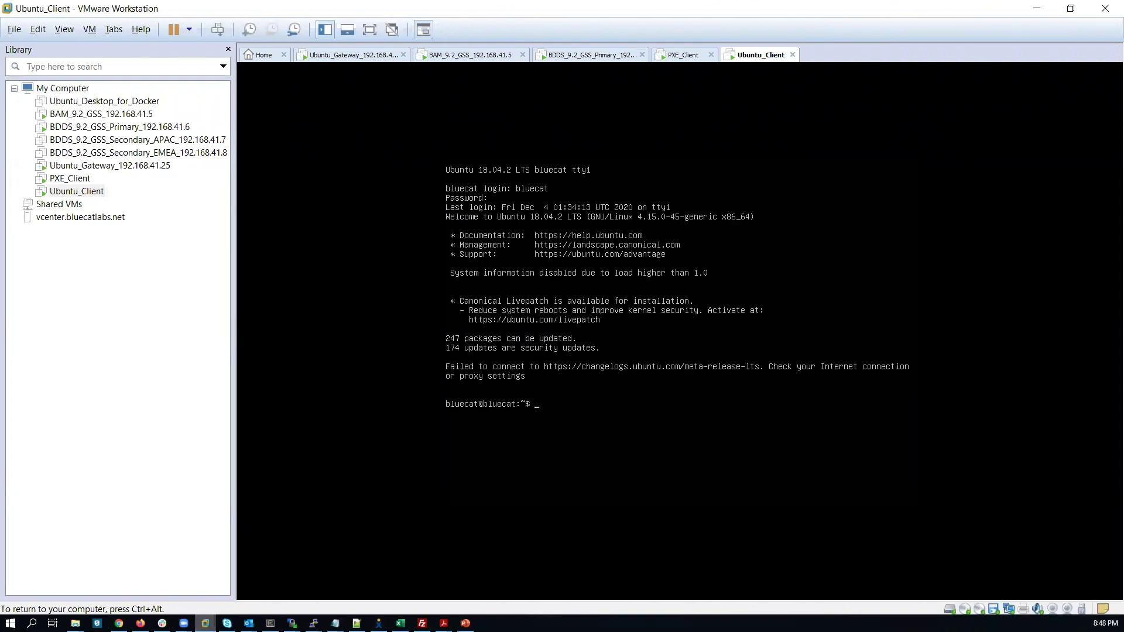
text(ifconfig)
key(Return)
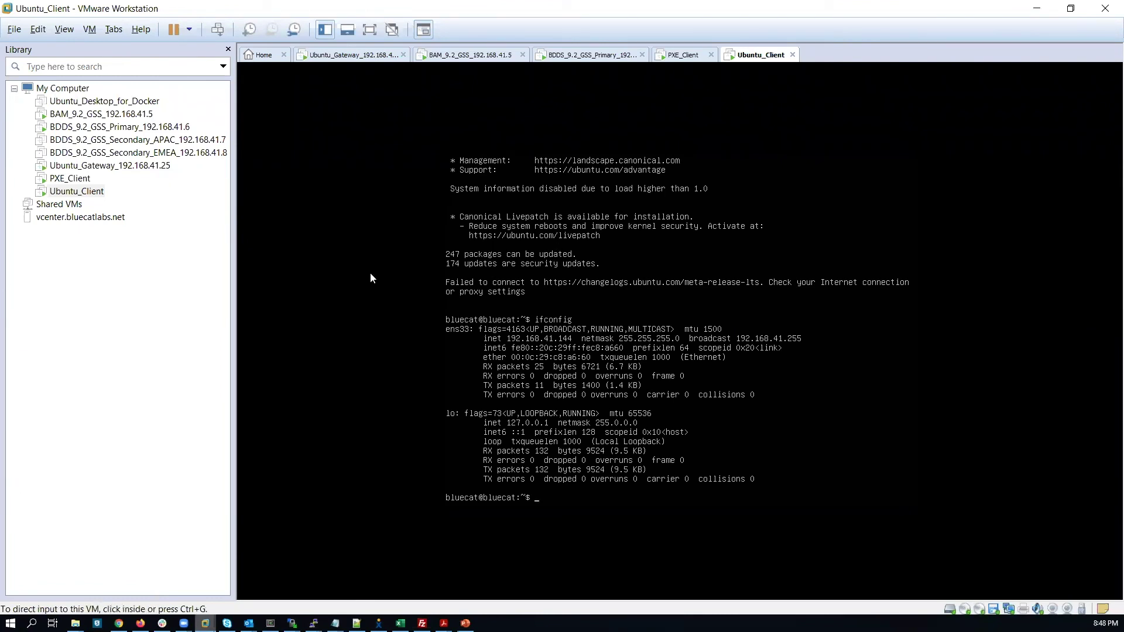
key(ctrl+alt)
- Switch back to BlueCat Address Manager, reload the 192.168.41.0/24 address list and examine the Ubuntu client's lease in the non-PXE range
mouse_move(141, 623)
click(145, 596)
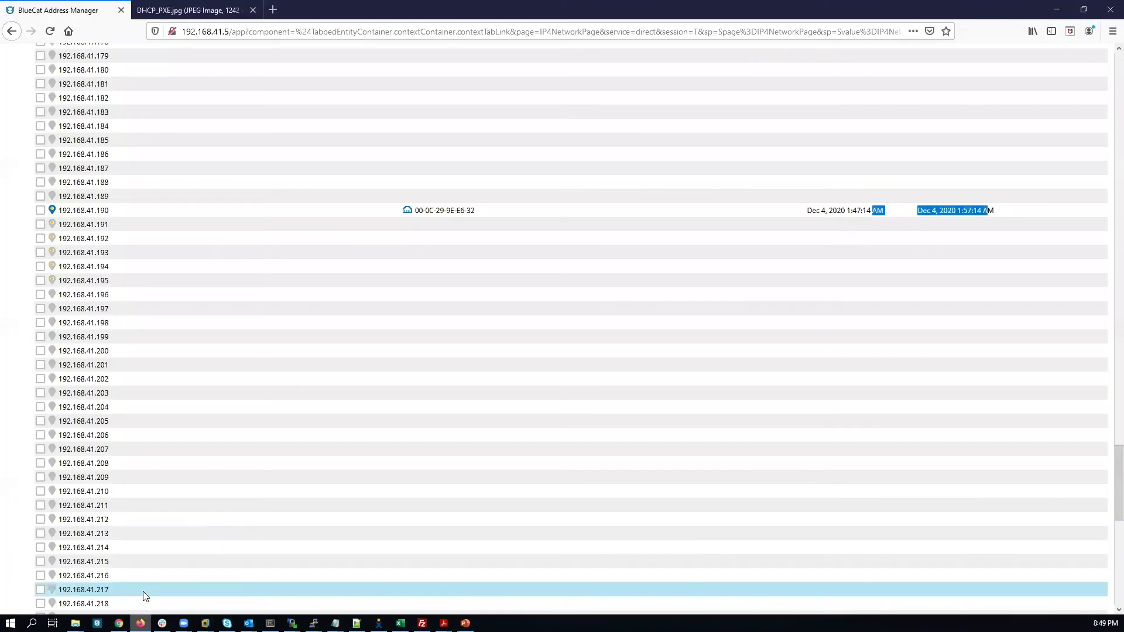
click(51, 32)
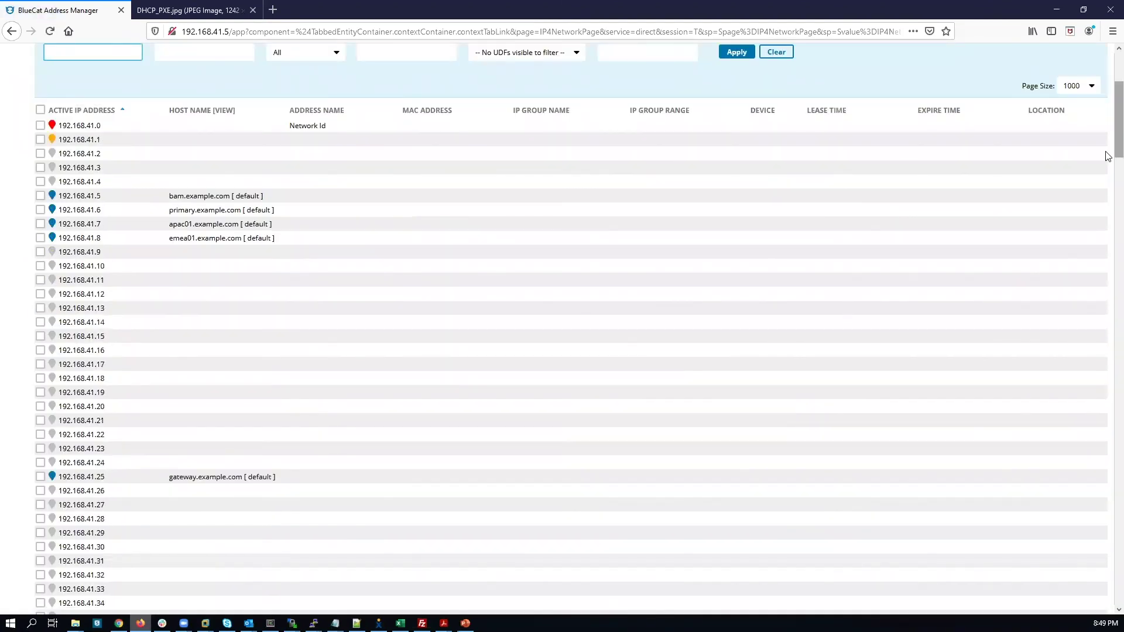
scroll(1108, 155, down, 15)
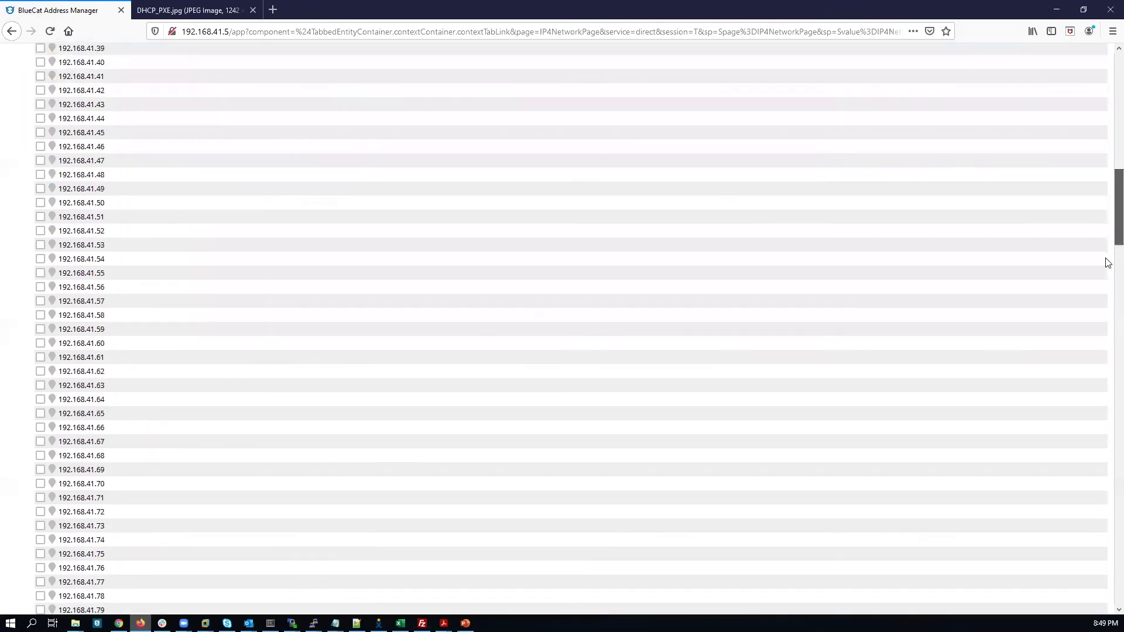
scroll(1108, 291, down, 20)
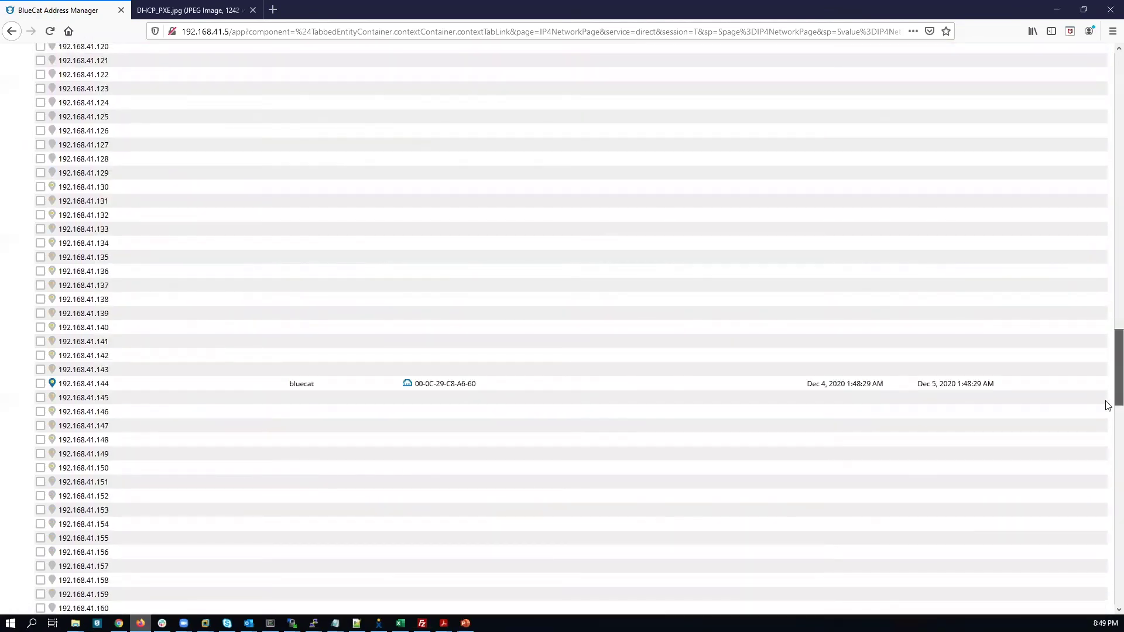
scroll(1098, 436, down, 5)
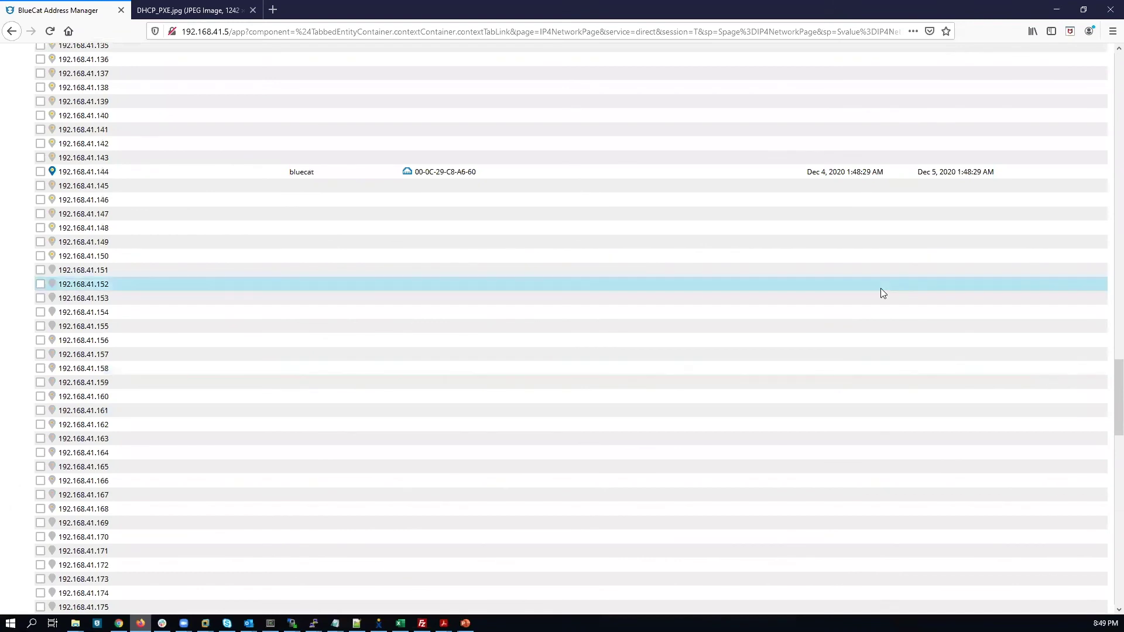